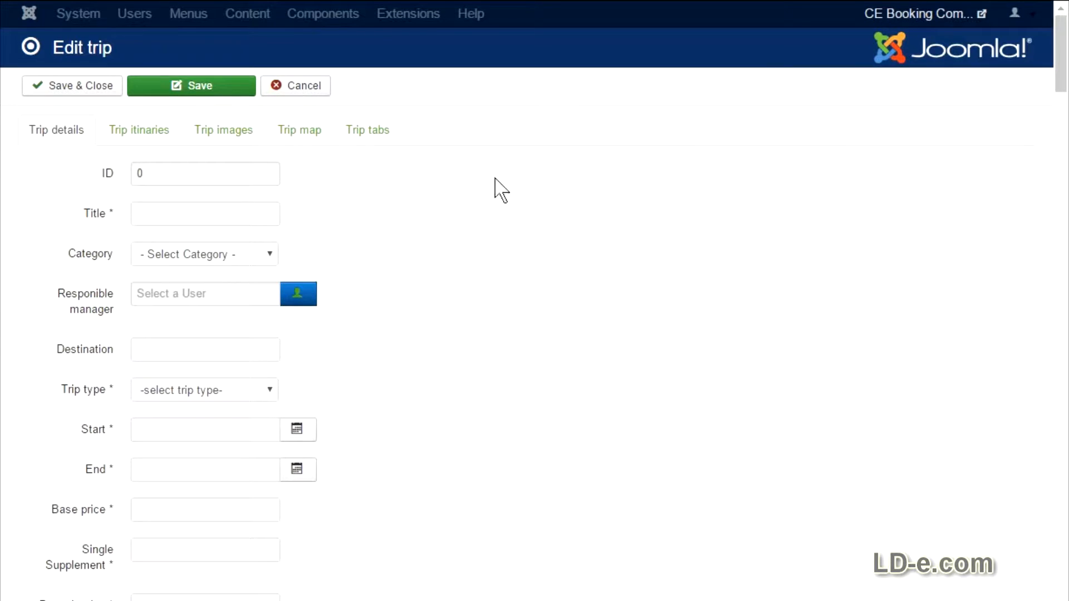
Title the new trip Iceland and assign it to the Excursion category
left_click(162, 214)
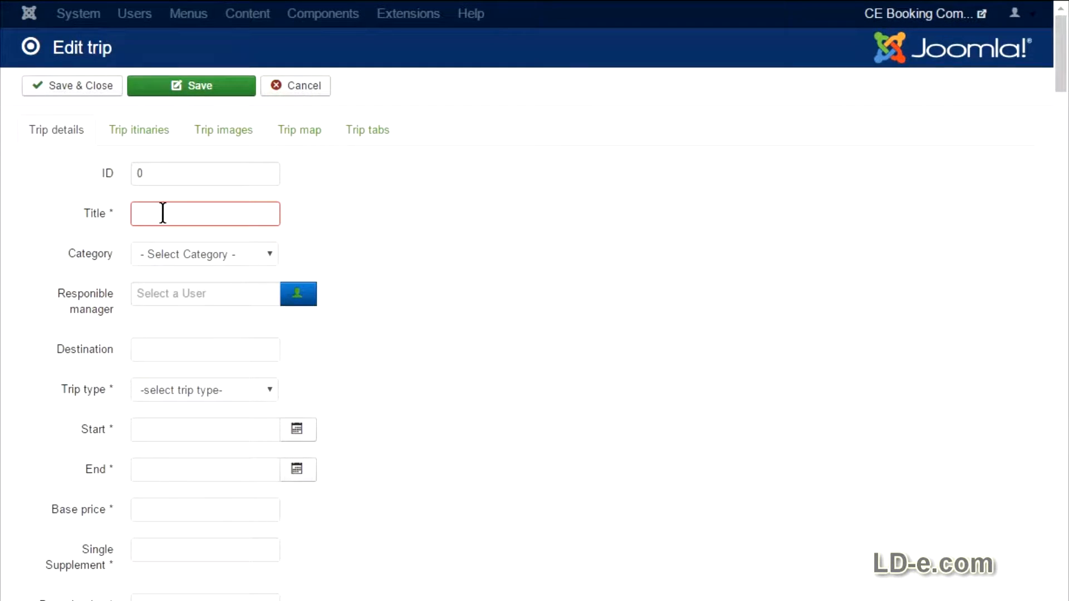
type("Iceland")
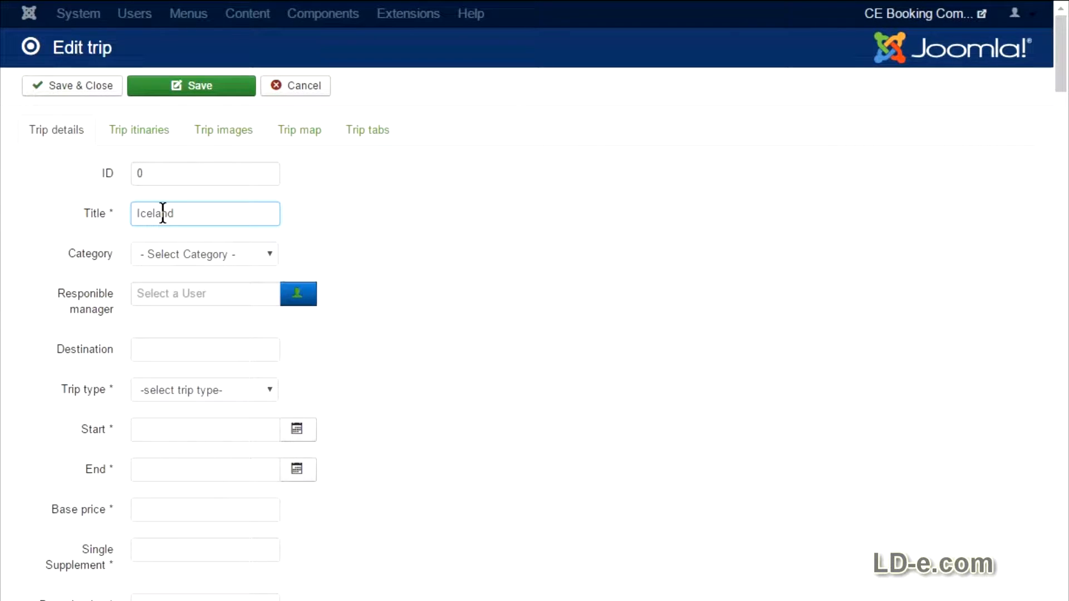
left_click(270, 255)
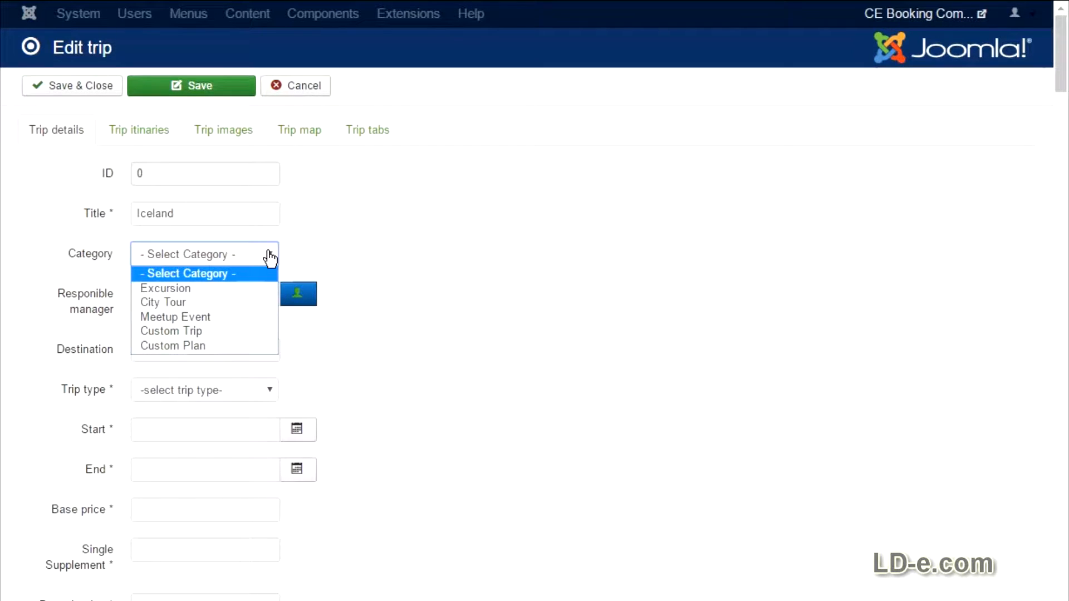
left_click(225, 299)
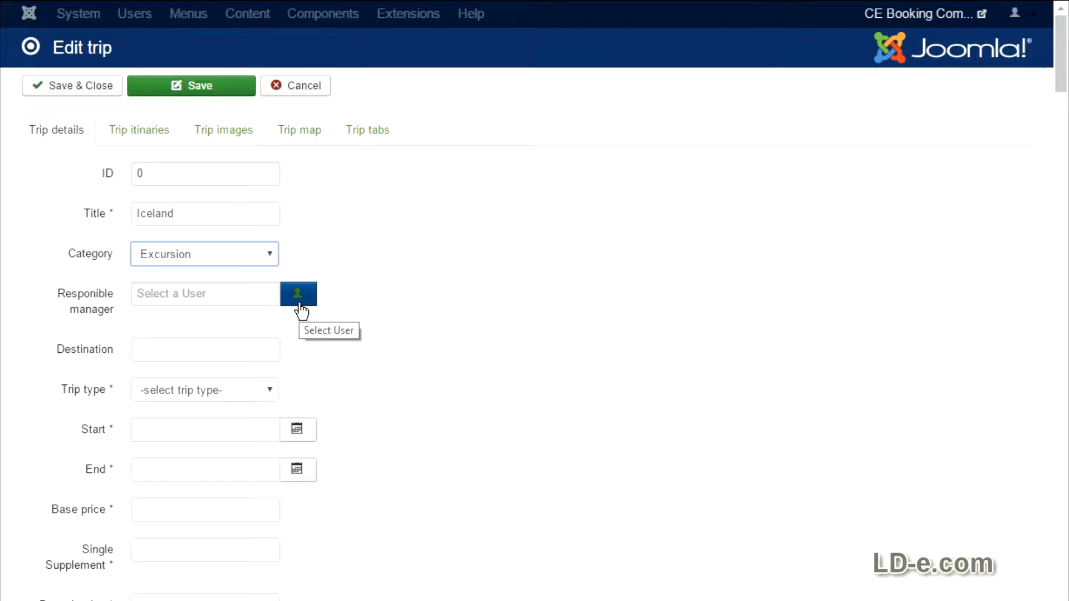
Enter Iceland as the trip's destination and choose International as the trip type
left_click(253, 350)
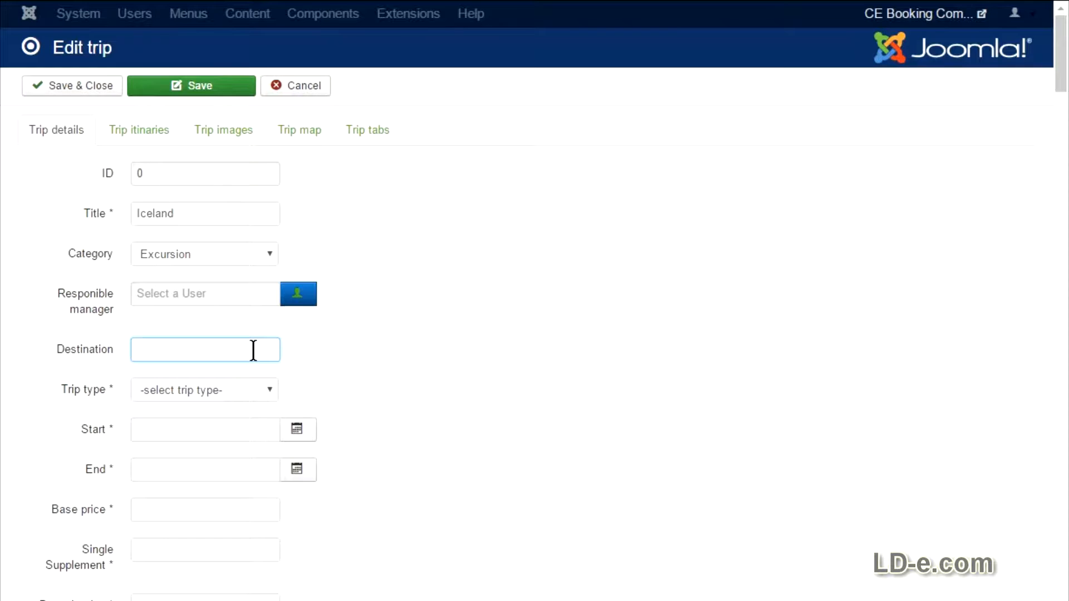
type("Iceland")
left_click(270, 392)
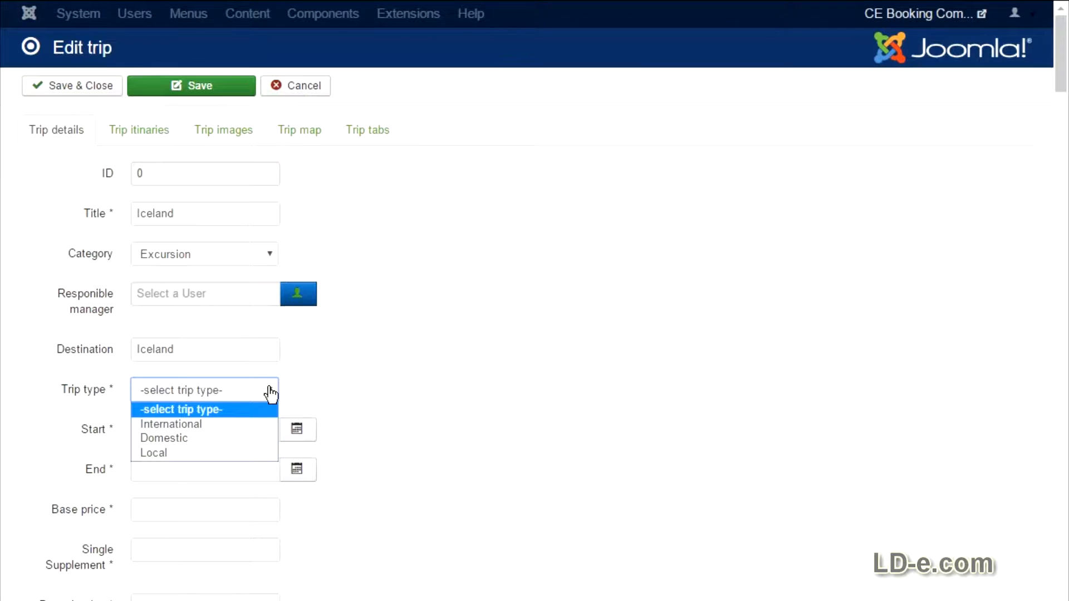
left_click(228, 432)
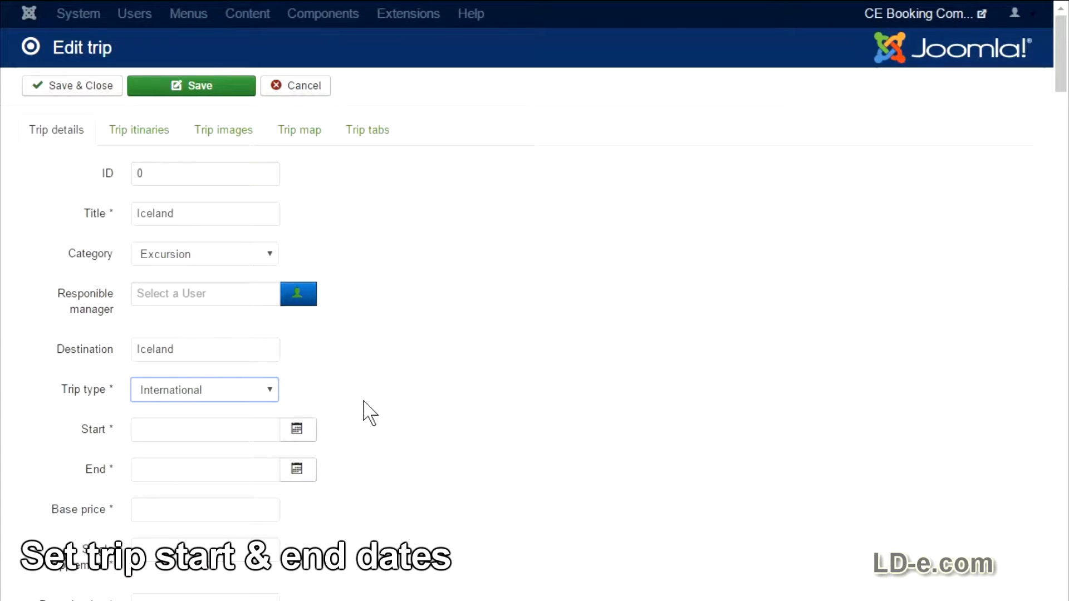
Set the trip's start date to 09-12-2016
left_click(300, 431)
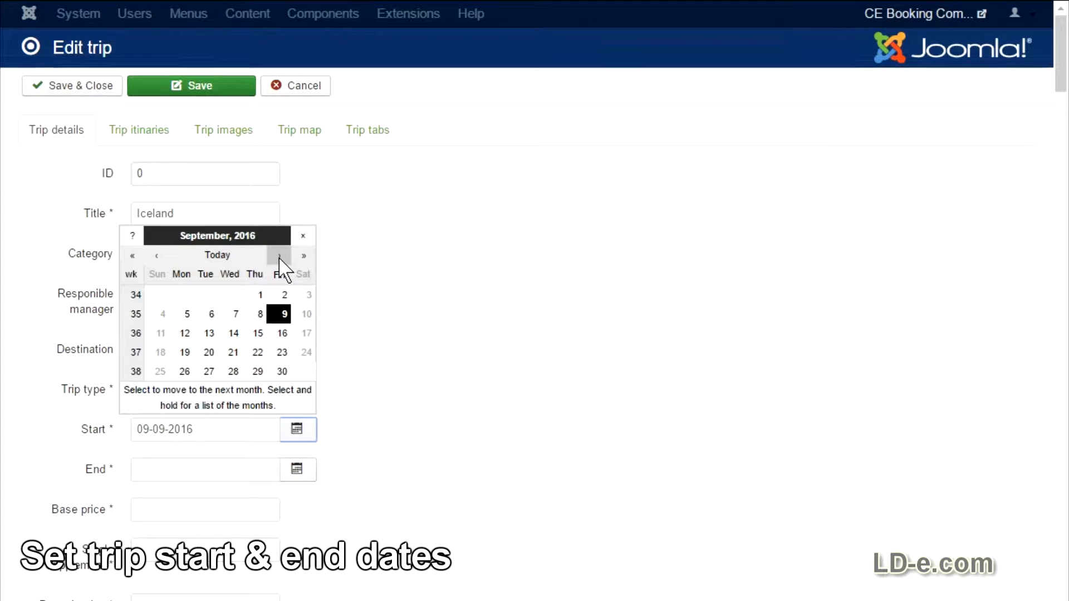
left_click(278, 256)
left_click(278, 257)
left_click(278, 257)
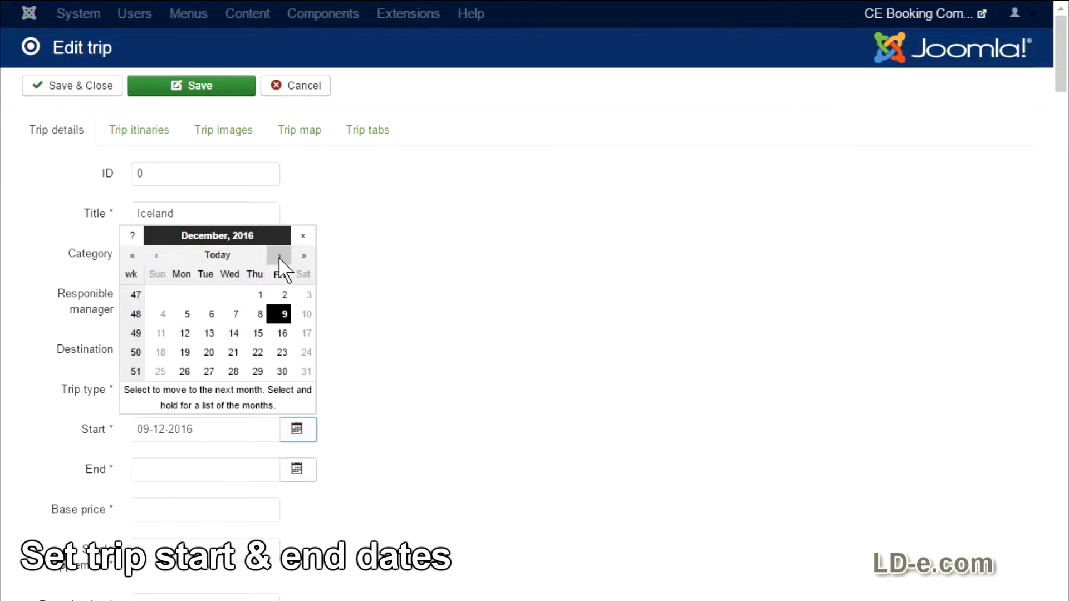
left_click(280, 314)
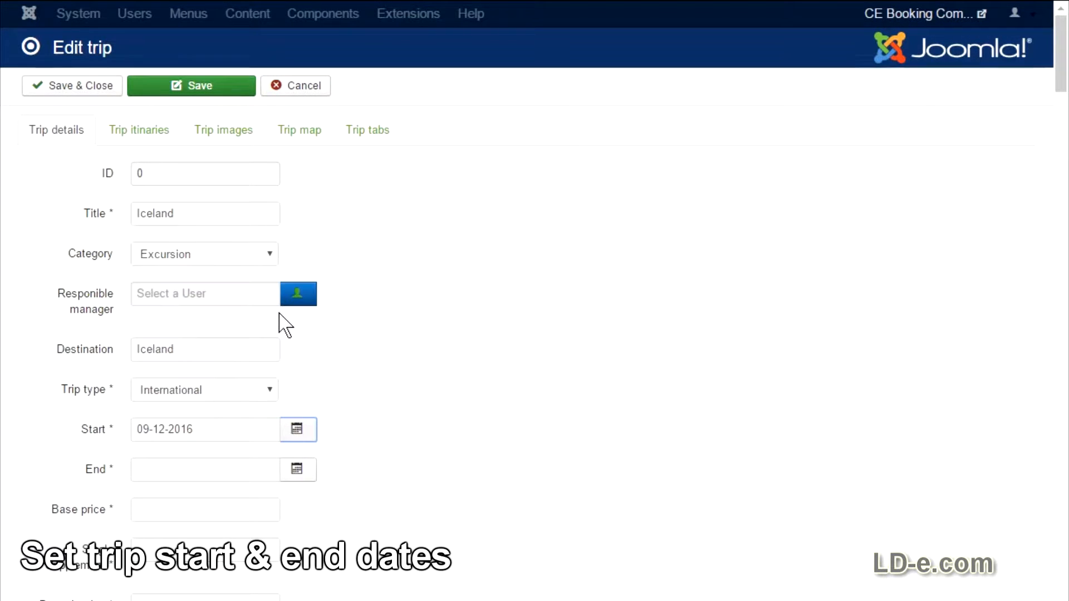
Set the trip's end date to 16-12-2016
left_click(298, 471)
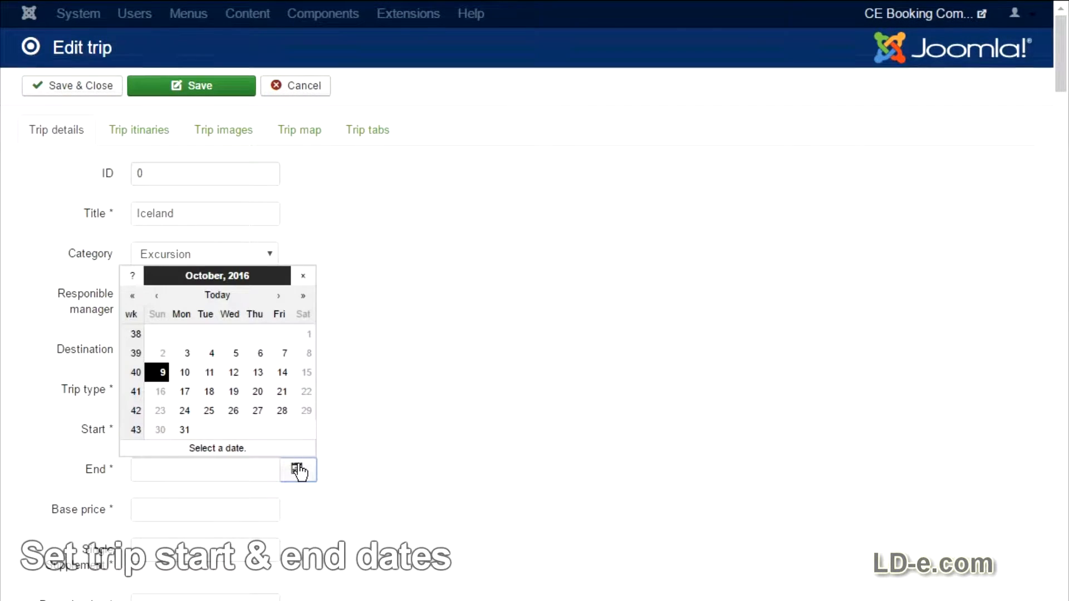
left_click(277, 301)
left_click(277, 300)
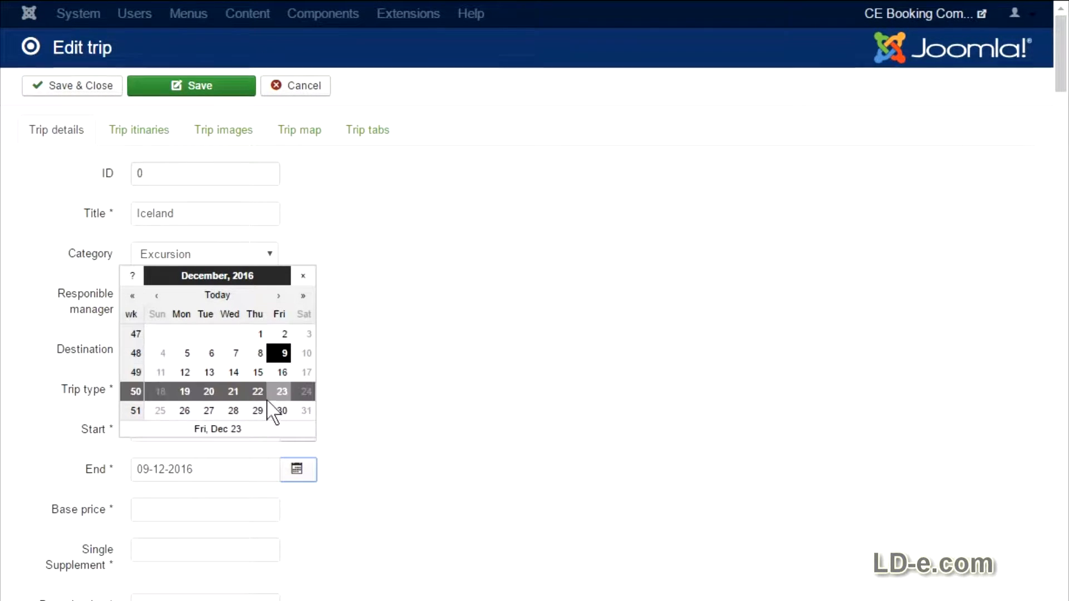
left_click(282, 373)
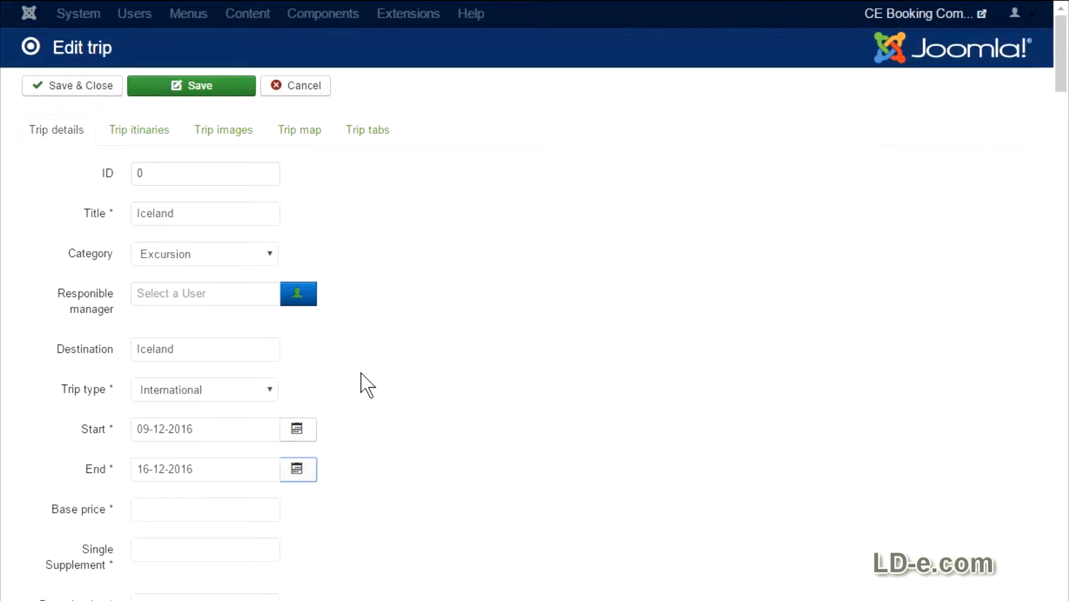
Enter a base price of $2,833.00 and a single supplement of $720.00 for the trip
scroll(437, 383, "down", 2)
scroll(444, 386, "down", 2)
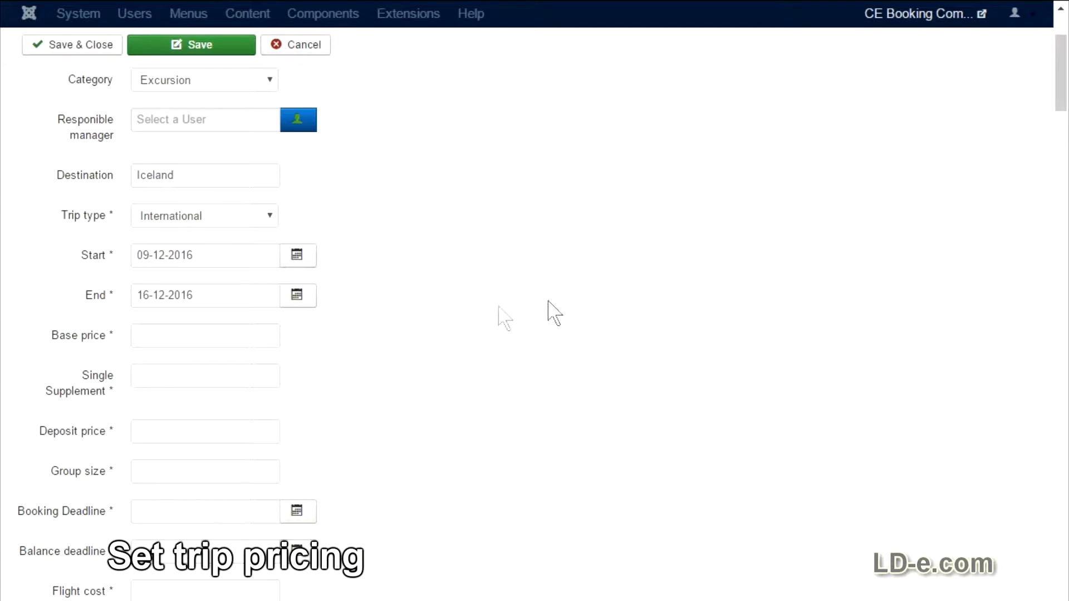
left_click(257, 336)
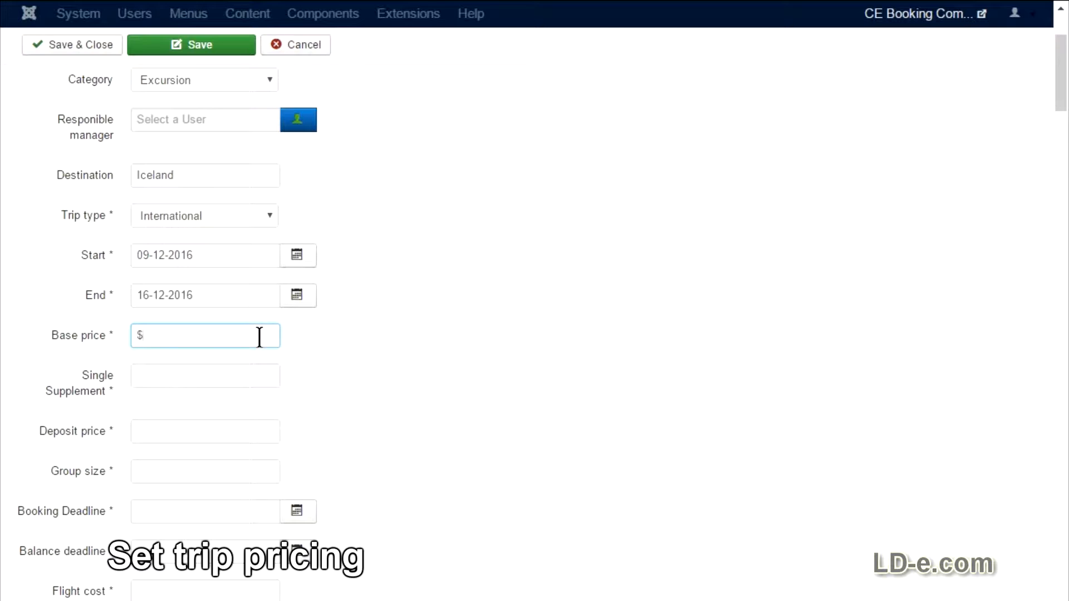
type("2833.00")
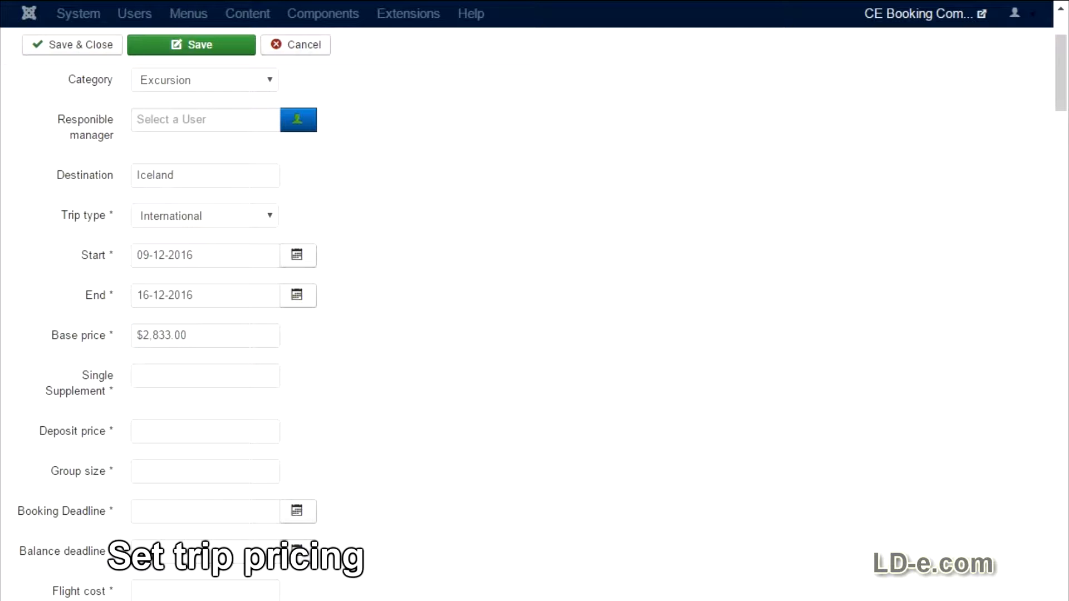
left_click(191, 377)
type("720.00")
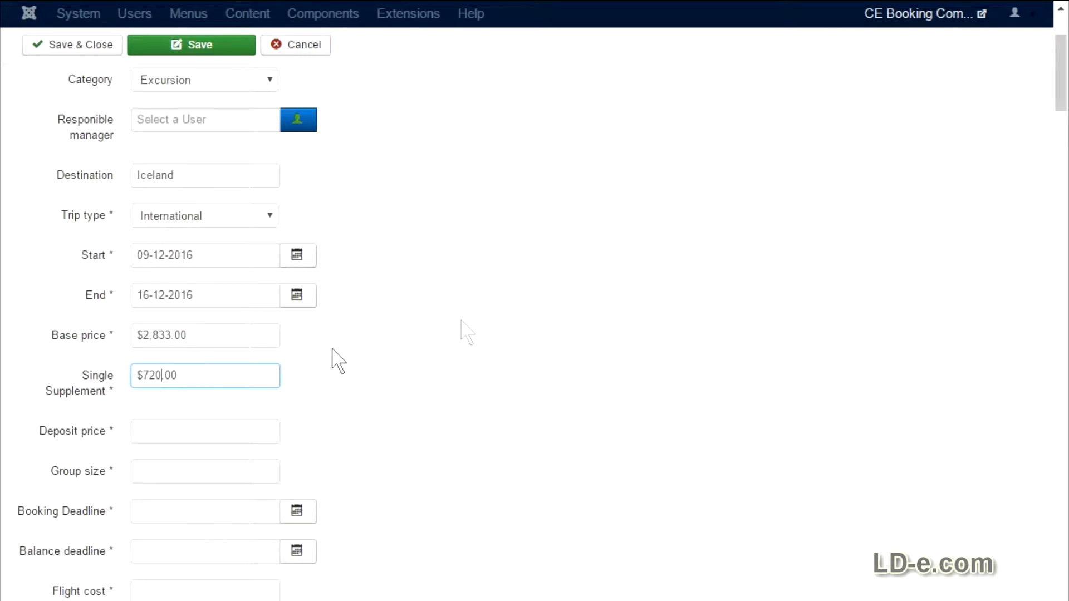
Set the trip's deposit price to $850 and its group size to 20
left_click(193, 434)
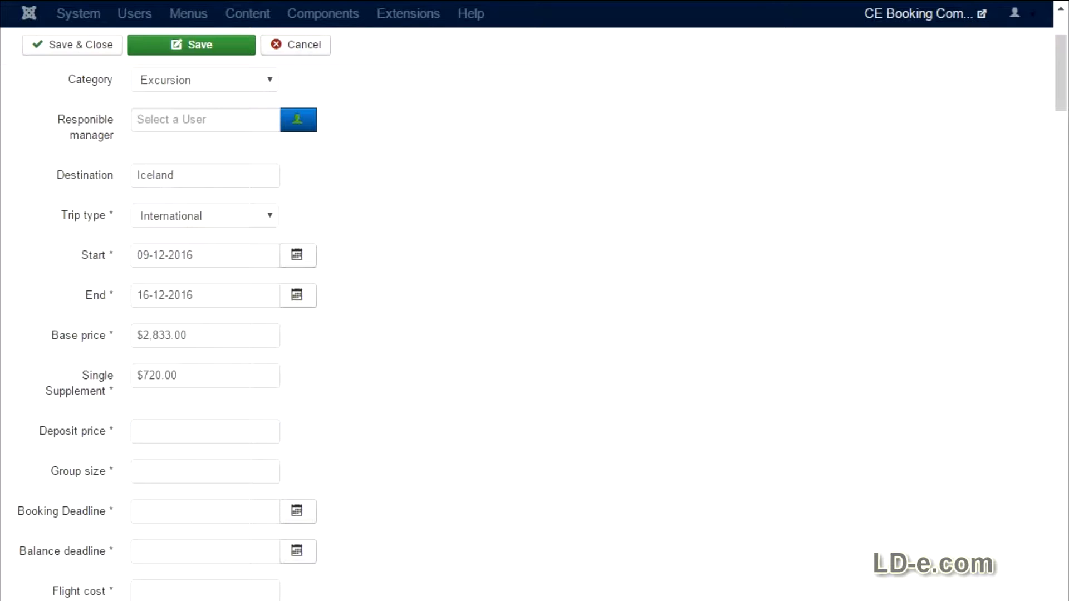
left_click(158, 436)
type("850")
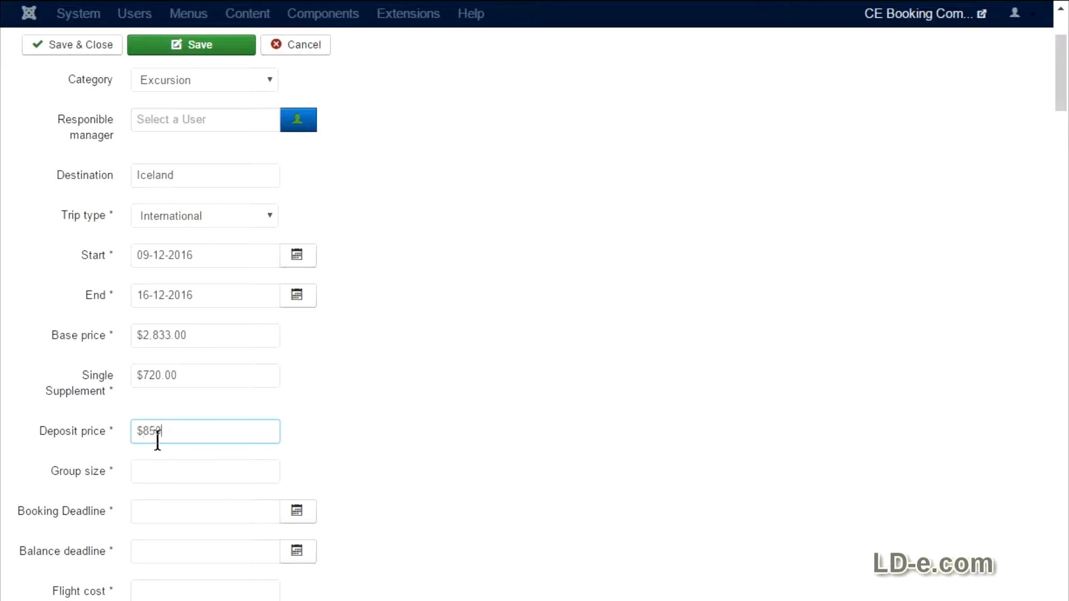
left_click(248, 477)
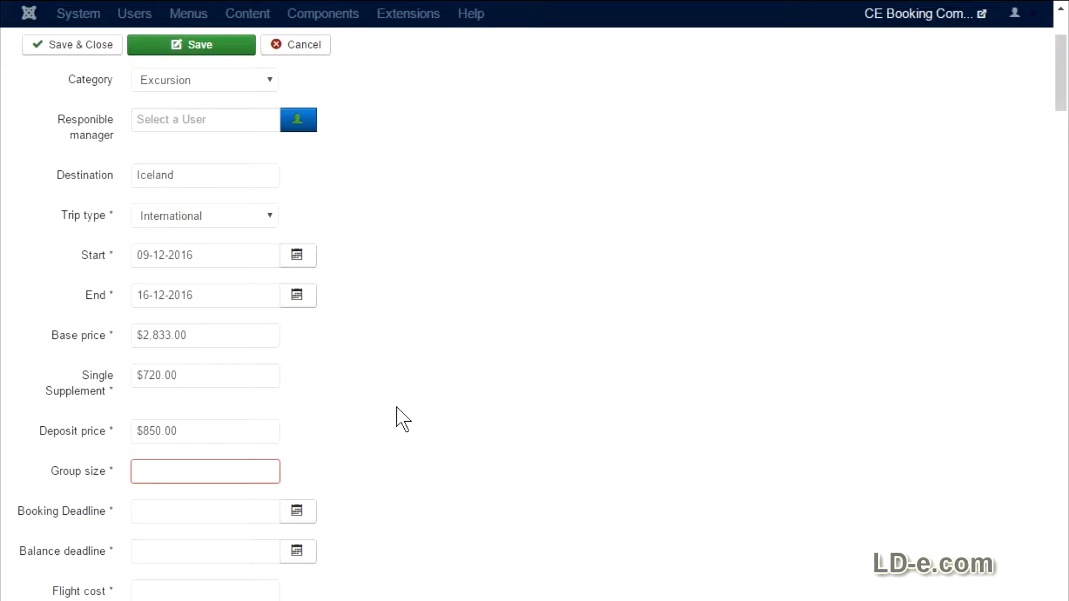
type("20")
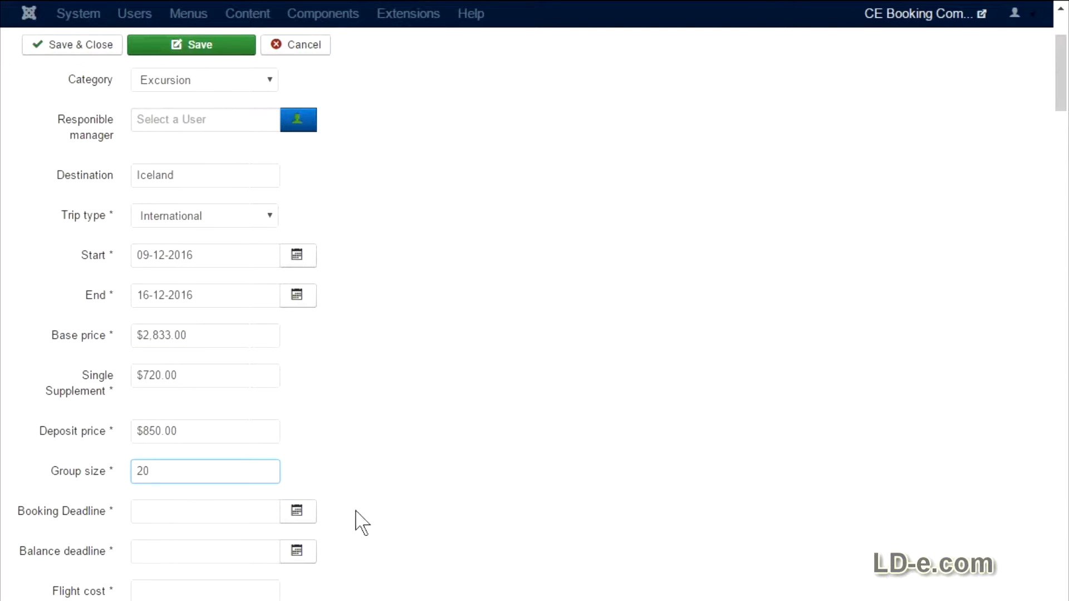
Set the trip's booking deadline to 24-11-2016
left_click(298, 515)
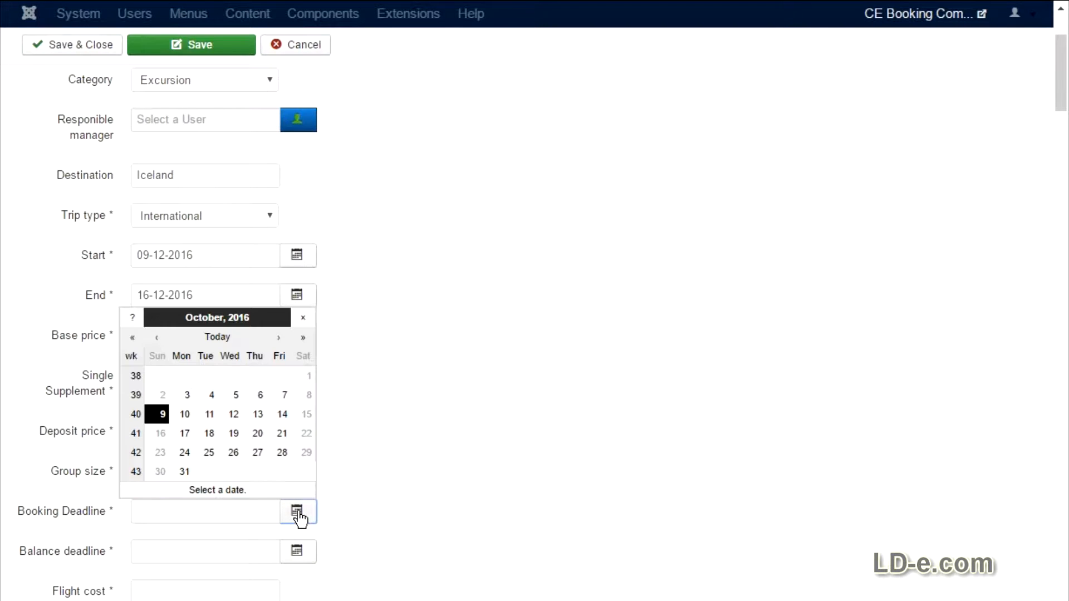
left_click(281, 341)
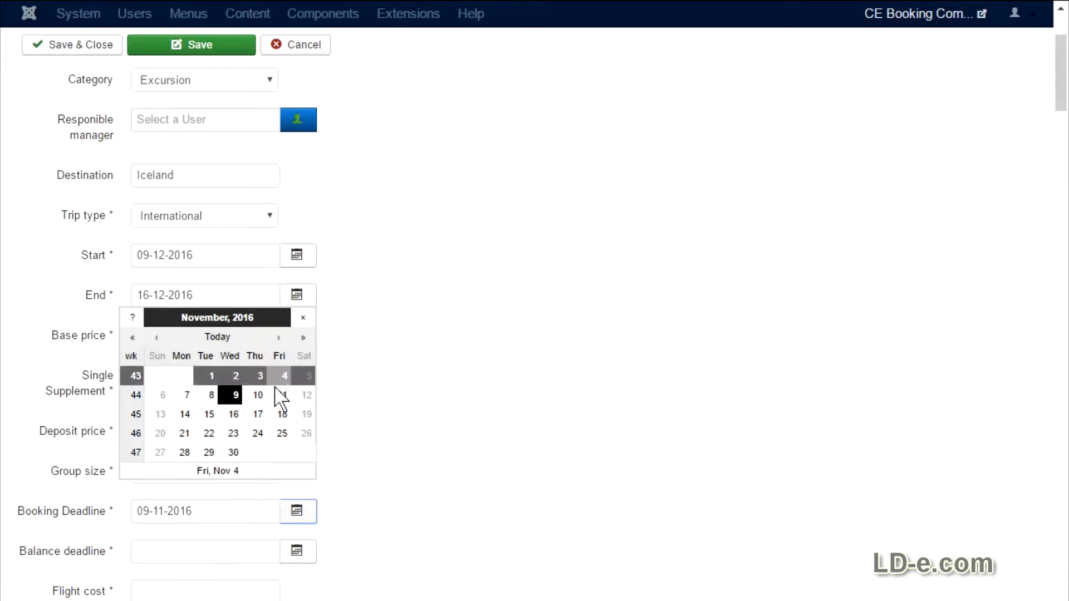
left_click(257, 434)
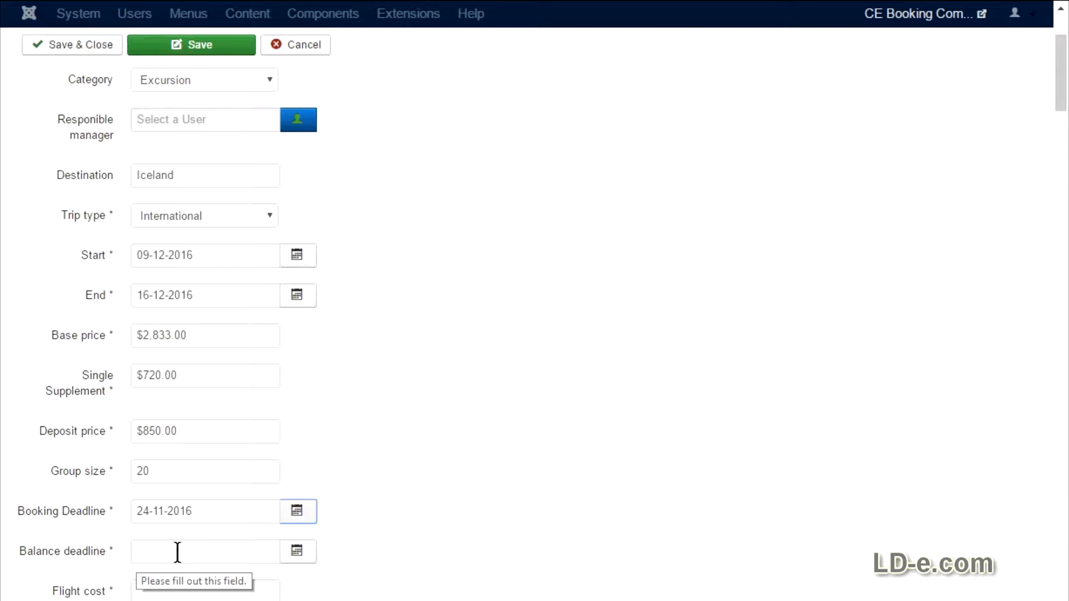
left_click(227, 510)
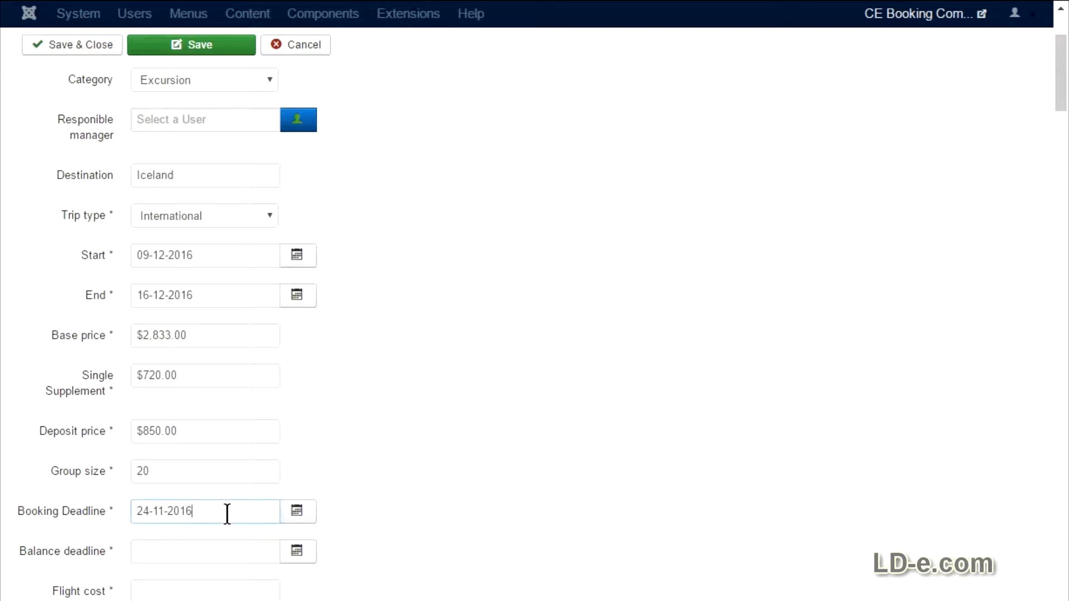
Set the balance deadline to 18-11-2016 and enter a flight cost of $825.00
left_click(297, 551)
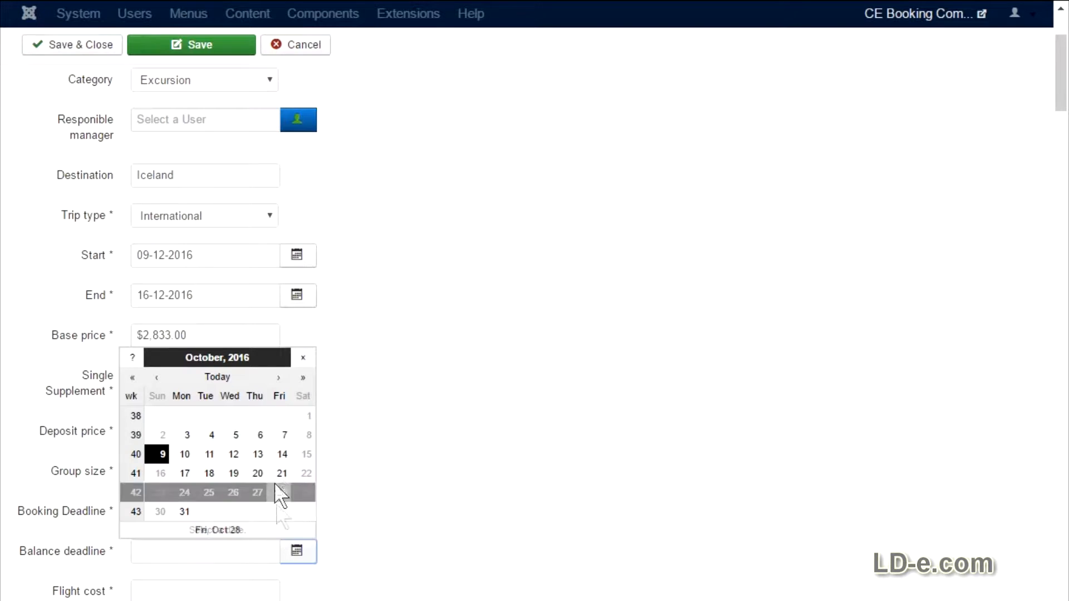
left_click(278, 377)
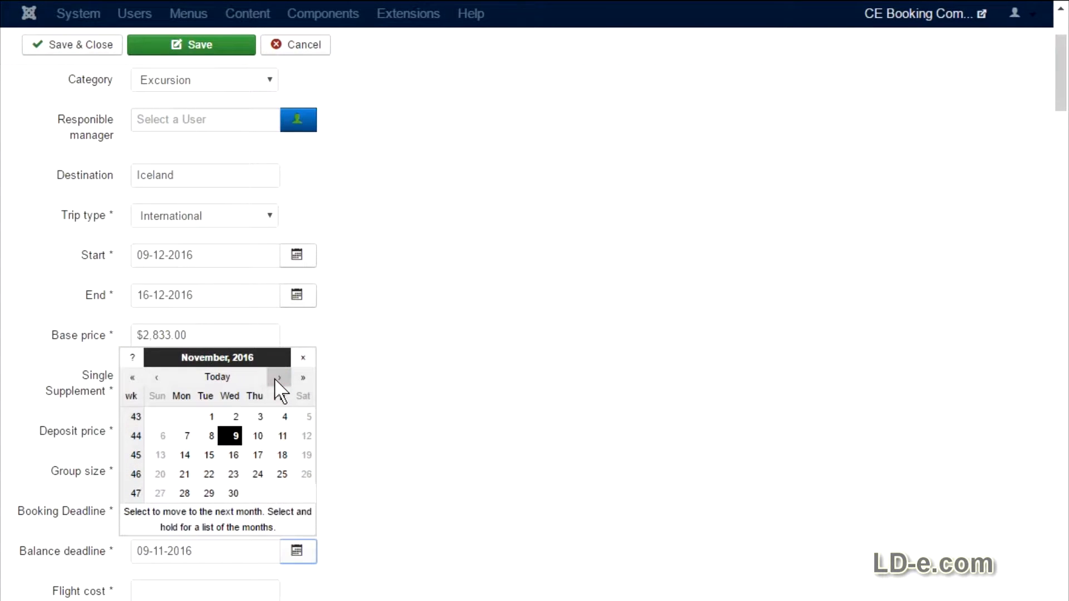
left_click(283, 455)
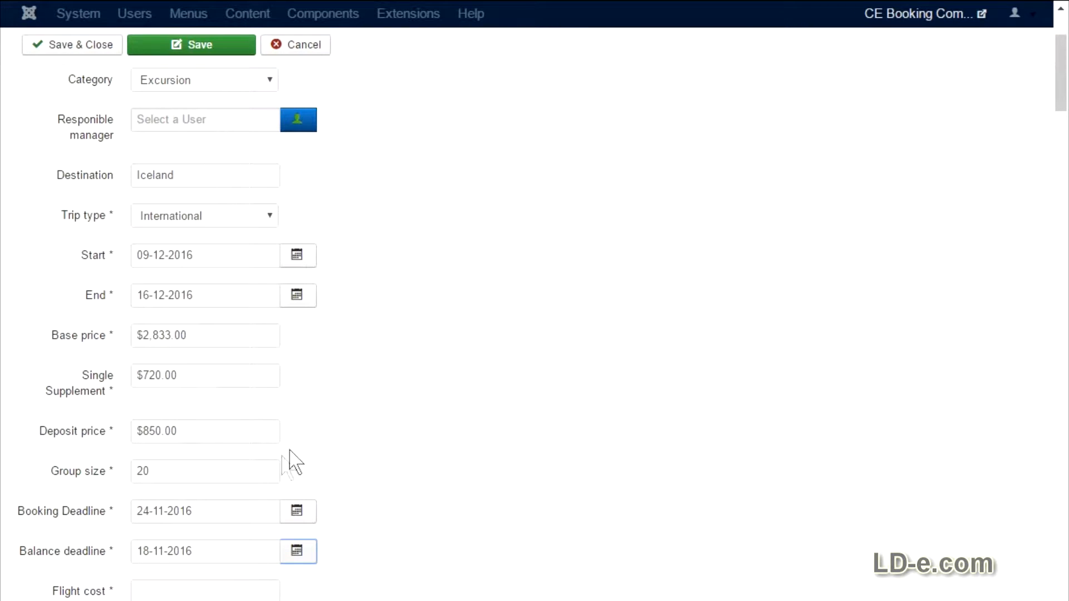
scroll(425, 388, "down", 2)
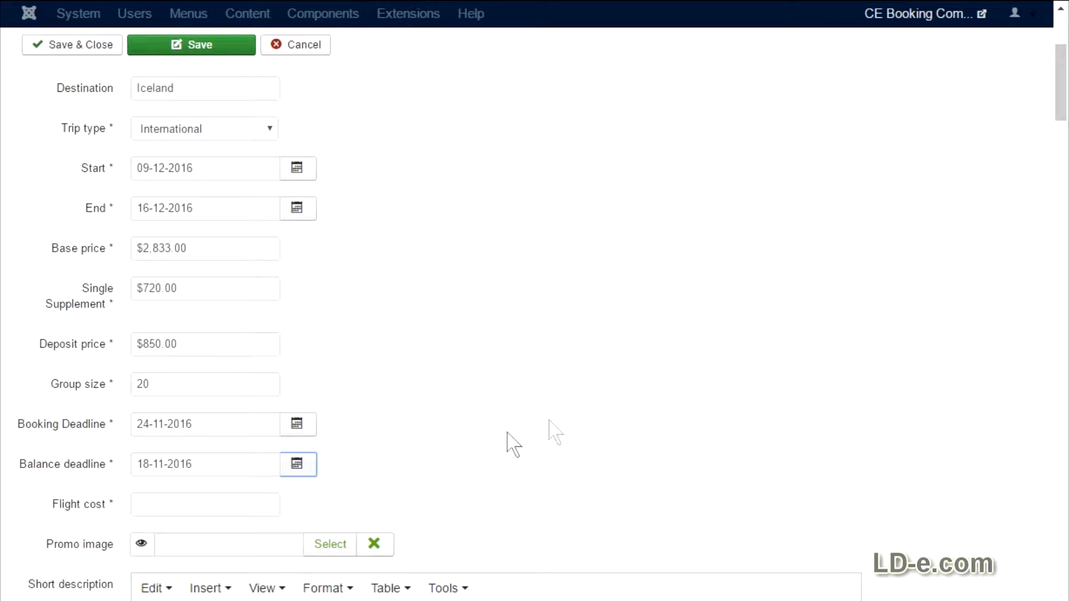
left_click(250, 502)
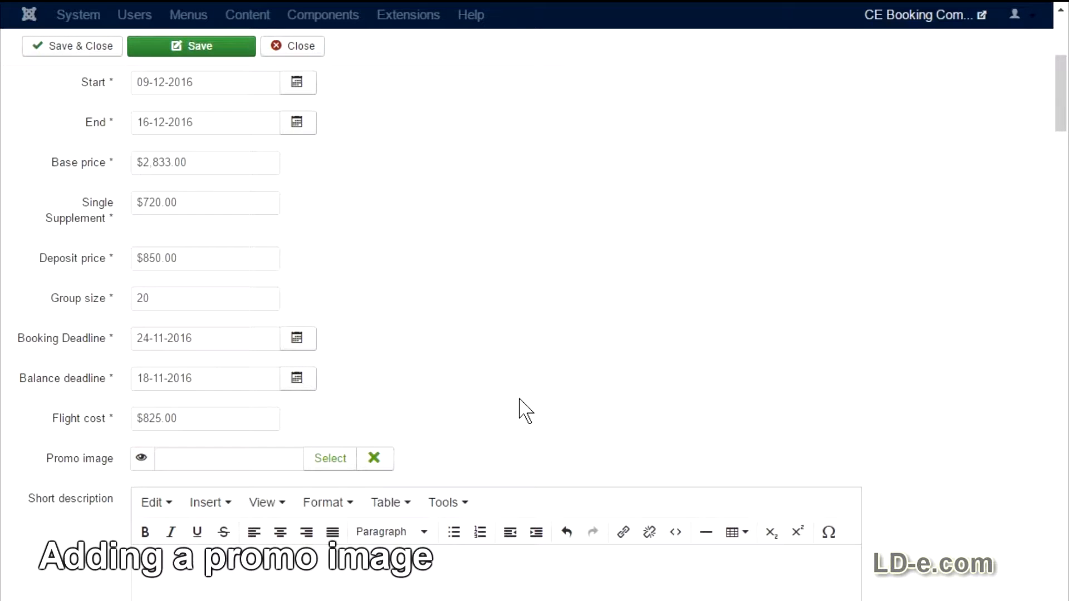
Insert RinconPR-1.gif from the root images folder as the trip's promo image
left_click(325, 460)
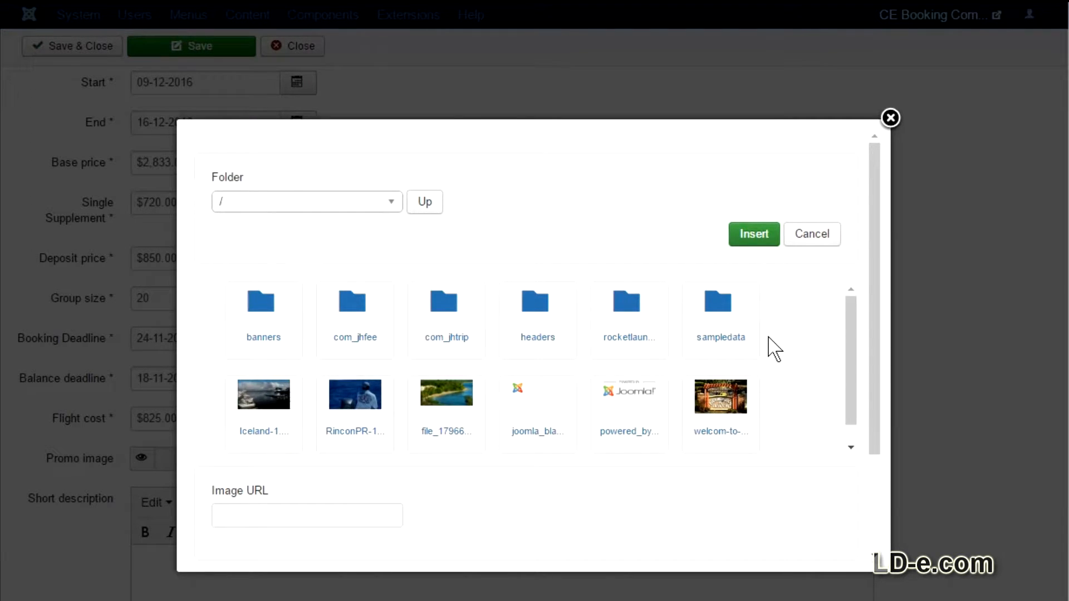
scroll(772, 349, "down", 1)
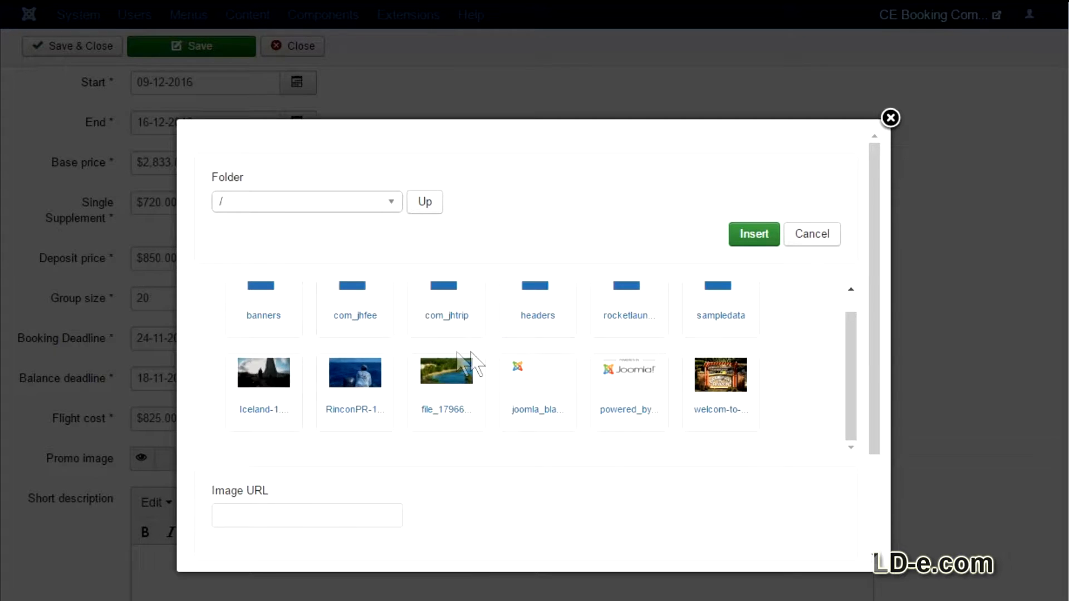
left_click(366, 381)
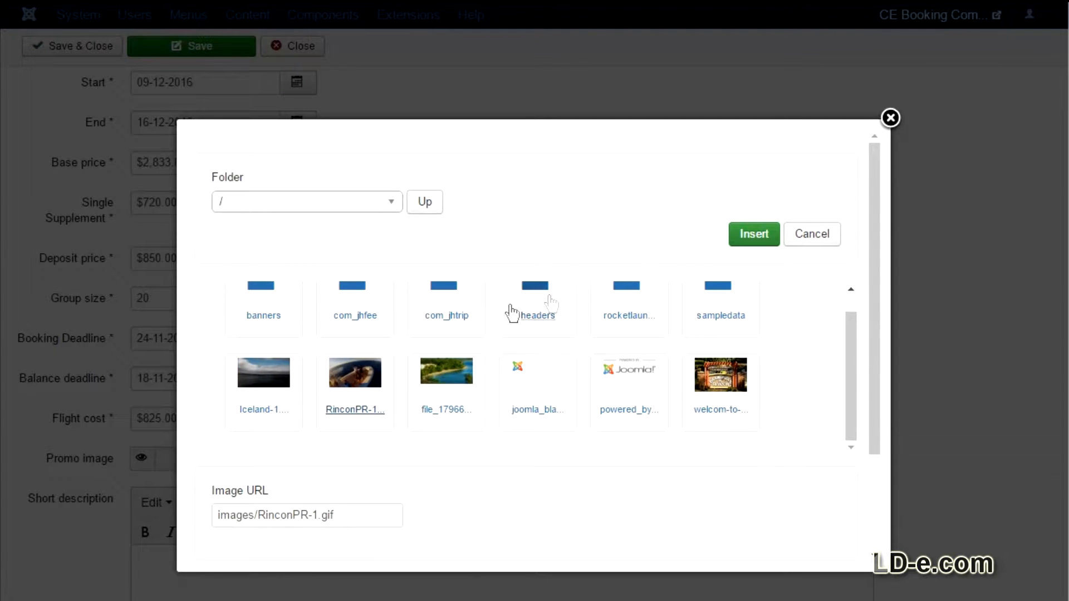
left_click(742, 234)
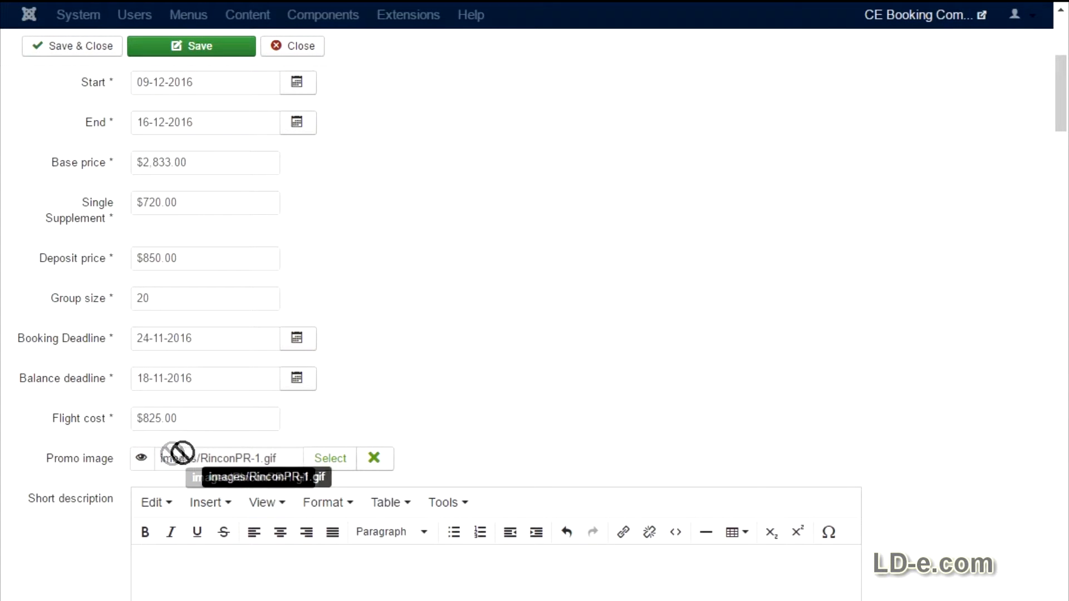
mouse_move(140, 457)
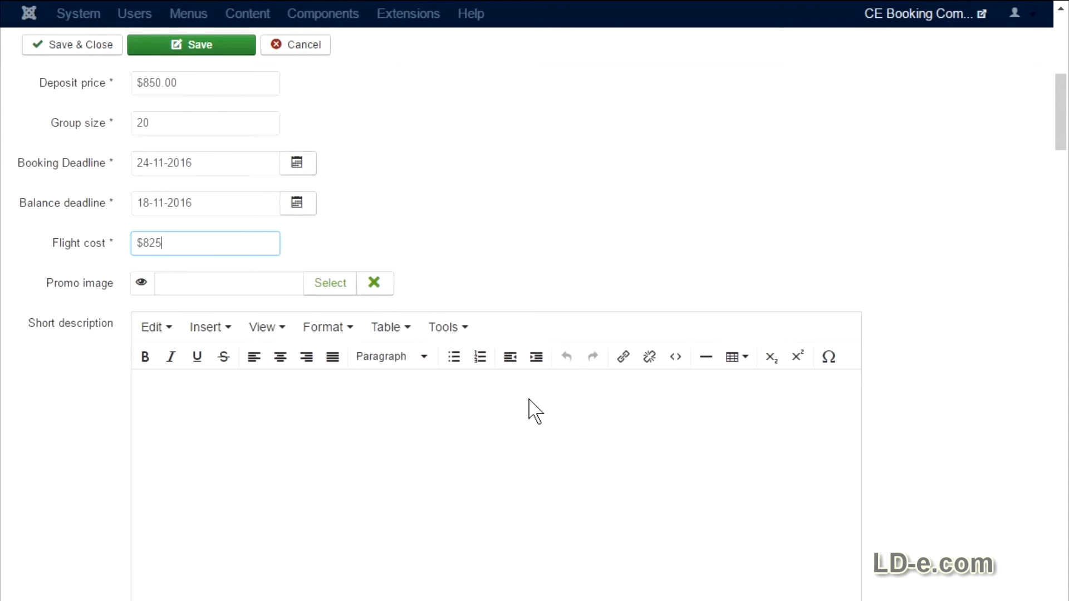
Enter the trip's short description, beginning "Iceland is a country like no other" and ending "packed with awe-inspiring landscapes"
scroll(529, 410, "down", 2)
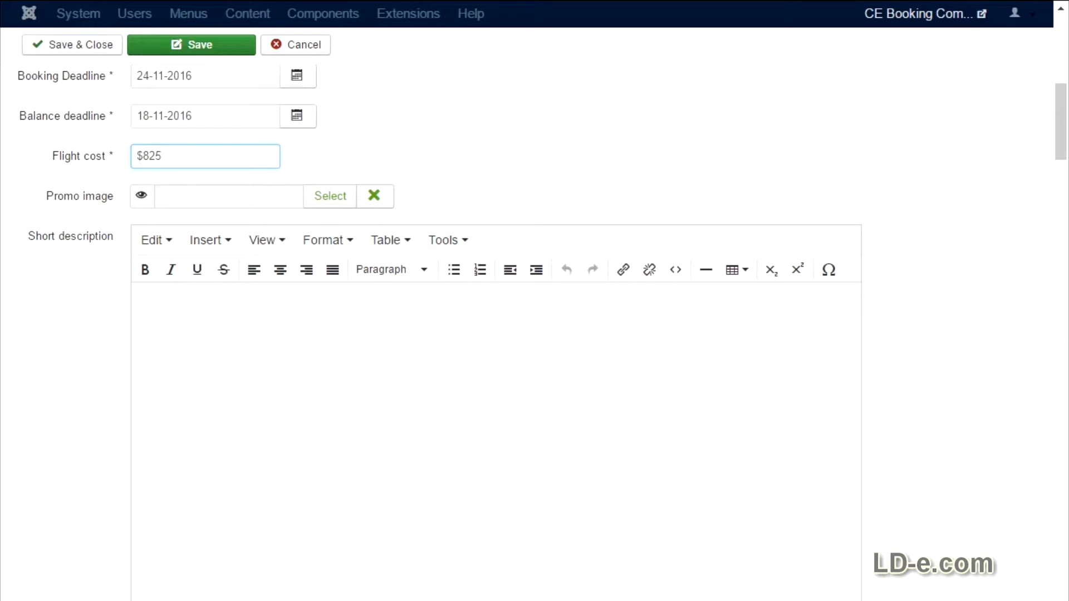
key("Tab")
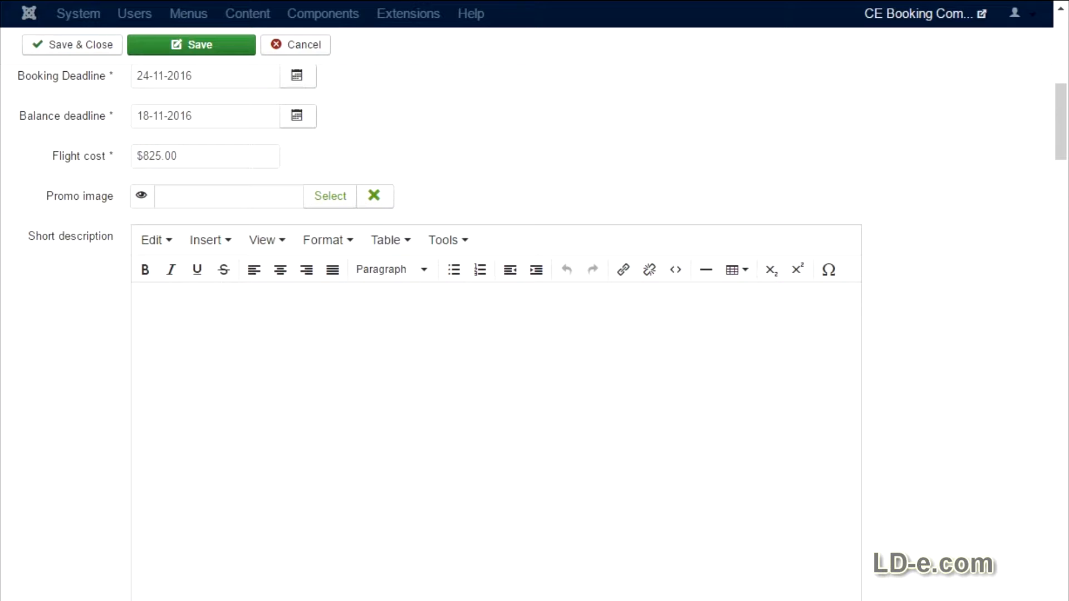
left_click(566, 435)
type("Iceland is a country like no other. It’s amazing that this little-visited, small island (about the size of Virginia) is such an unbelievable, incredible natural wonderland packed with awe-inspiring landscapes.")
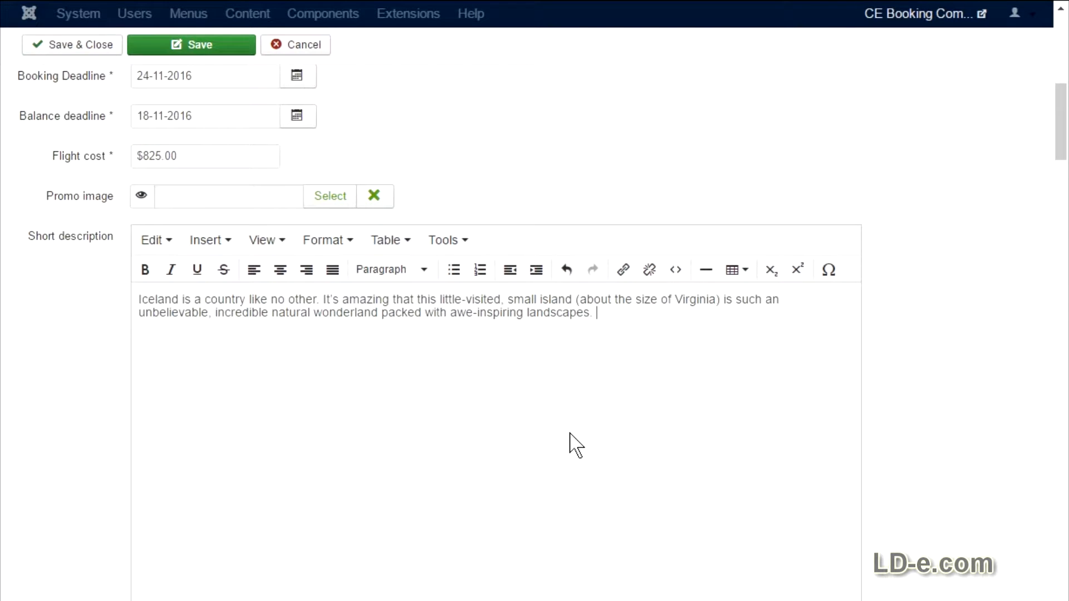
Look through the Accomodation, Inclusions, Exclusions and Prices text sections of the trip form
scroll(906, 368, "down", 5)
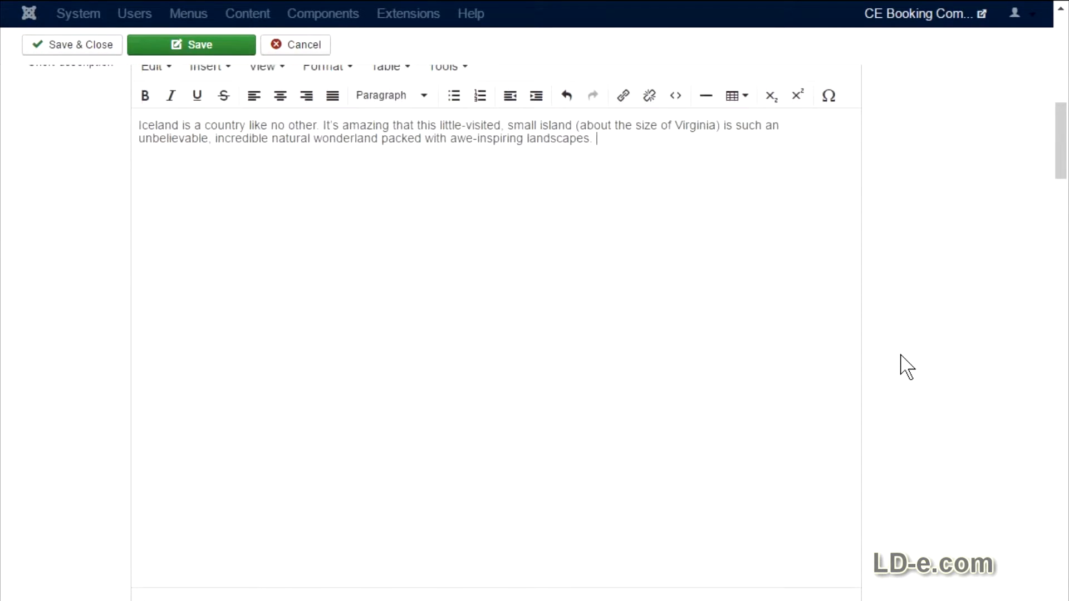
scroll(906, 367, "down", 4)
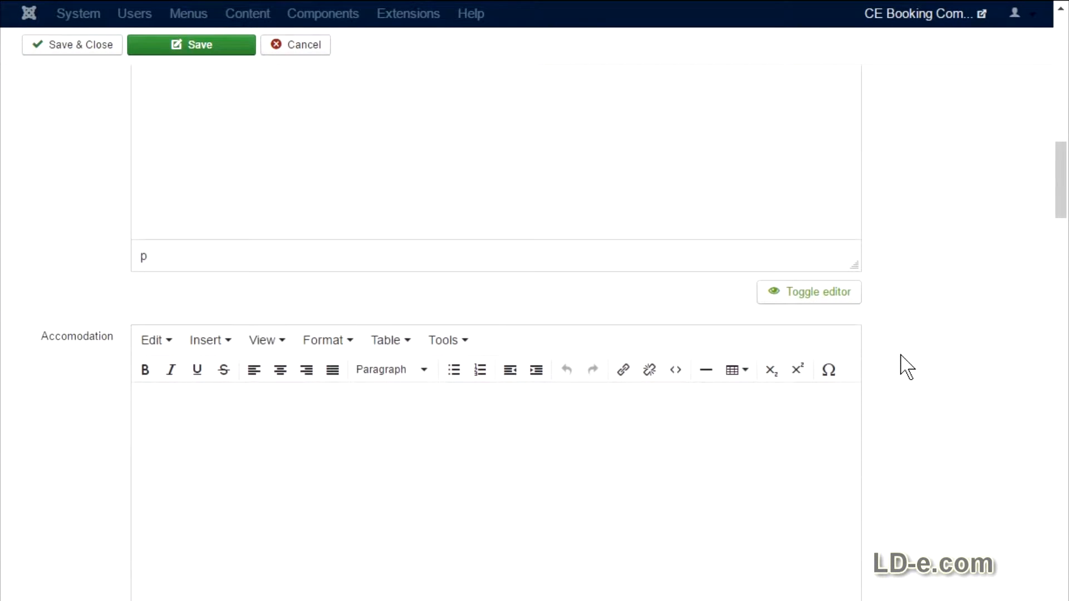
scroll(906, 368, "down", 2)
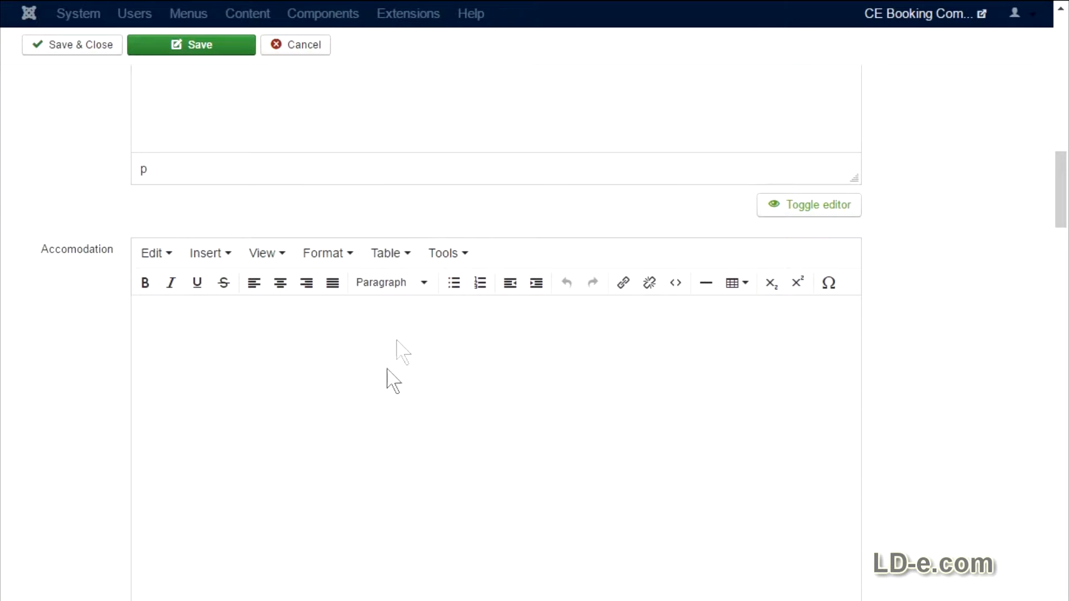
scroll(388, 372, "down", 5)
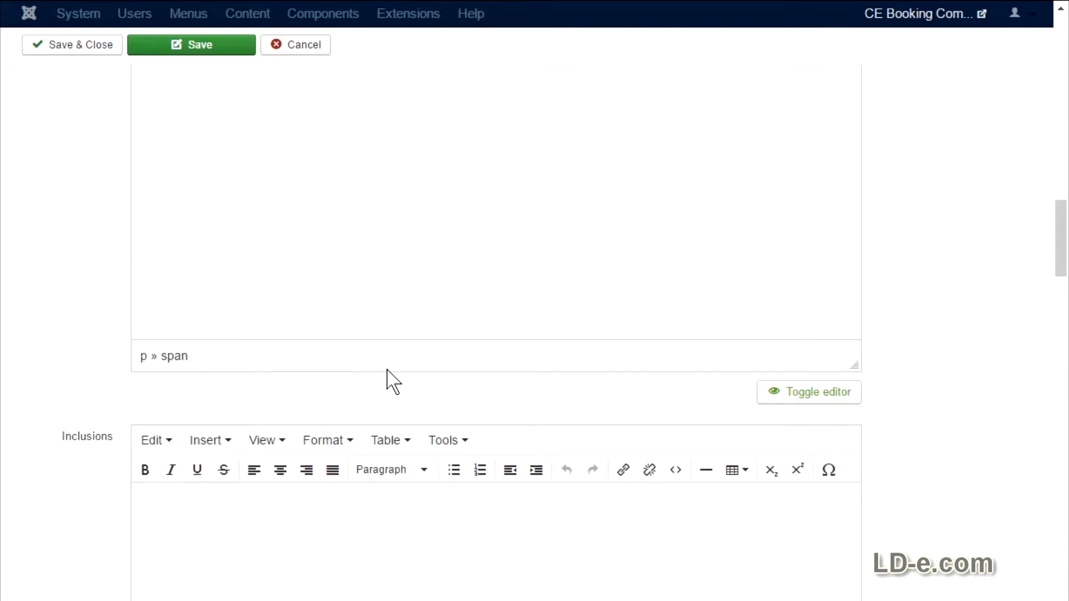
scroll(388, 372, "down", 2)
scroll(388, 371, "down", 8)
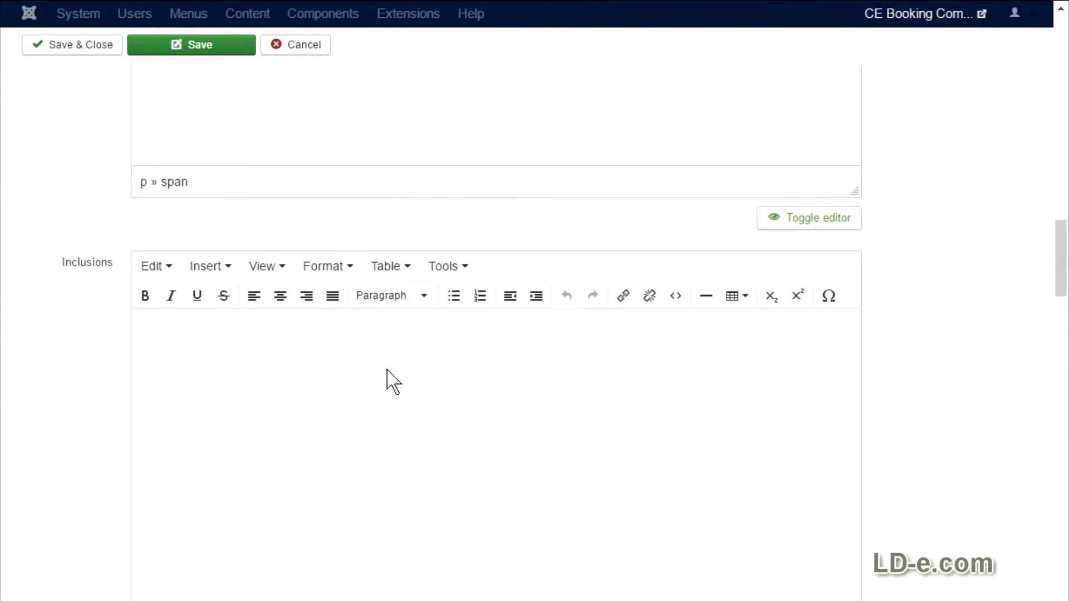
scroll(388, 372, "down", 10)
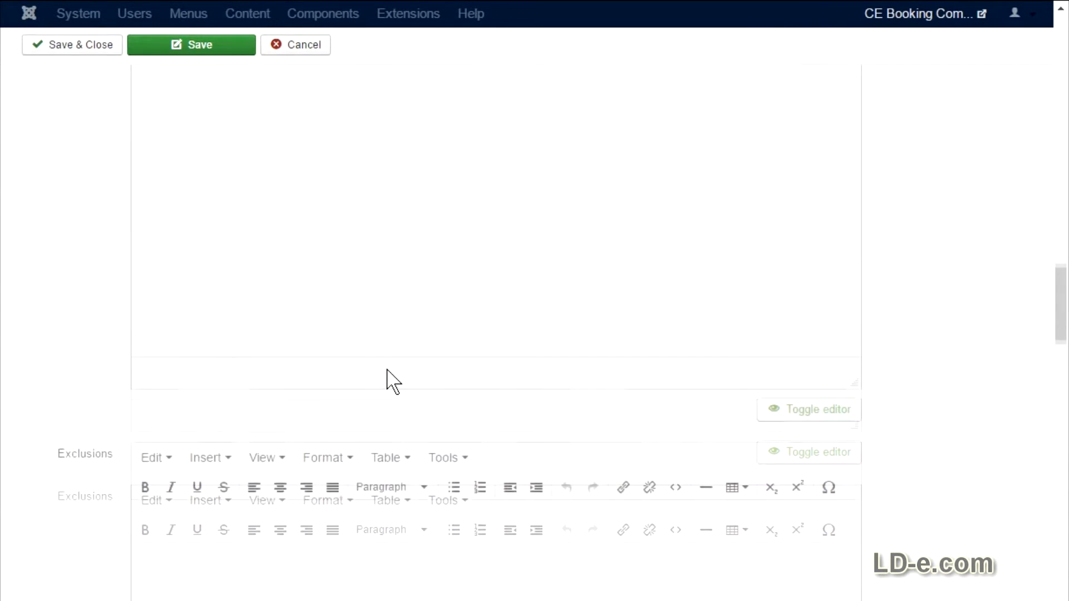
scroll(391, 382, "down", 8)
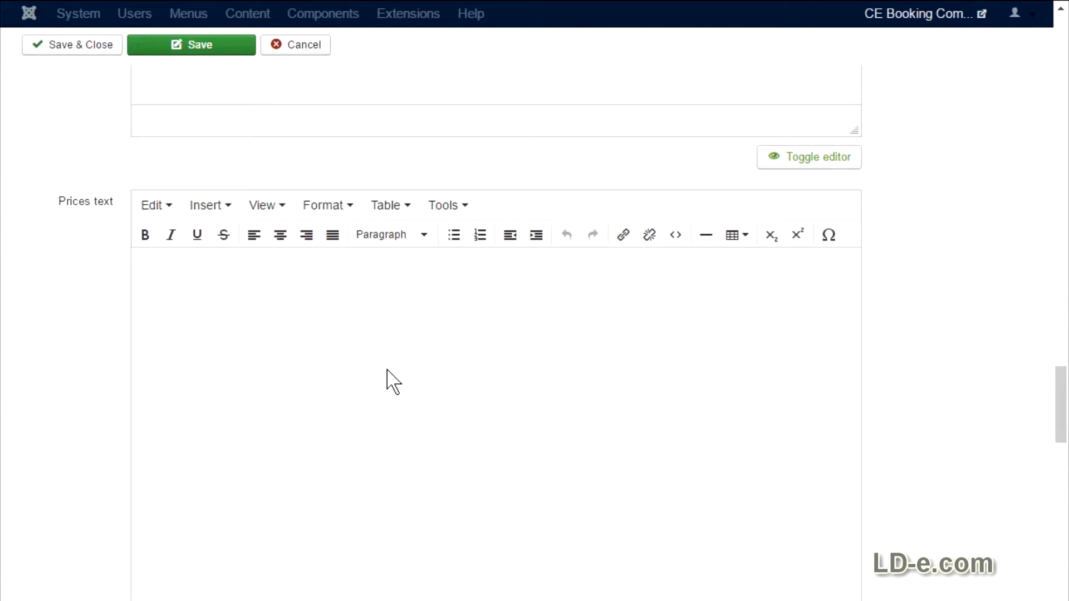
Try pasting the copied Republic of Iceland article with its formatting into the Info to know field, and undo the paste
scroll(456, 382, "down", 8)
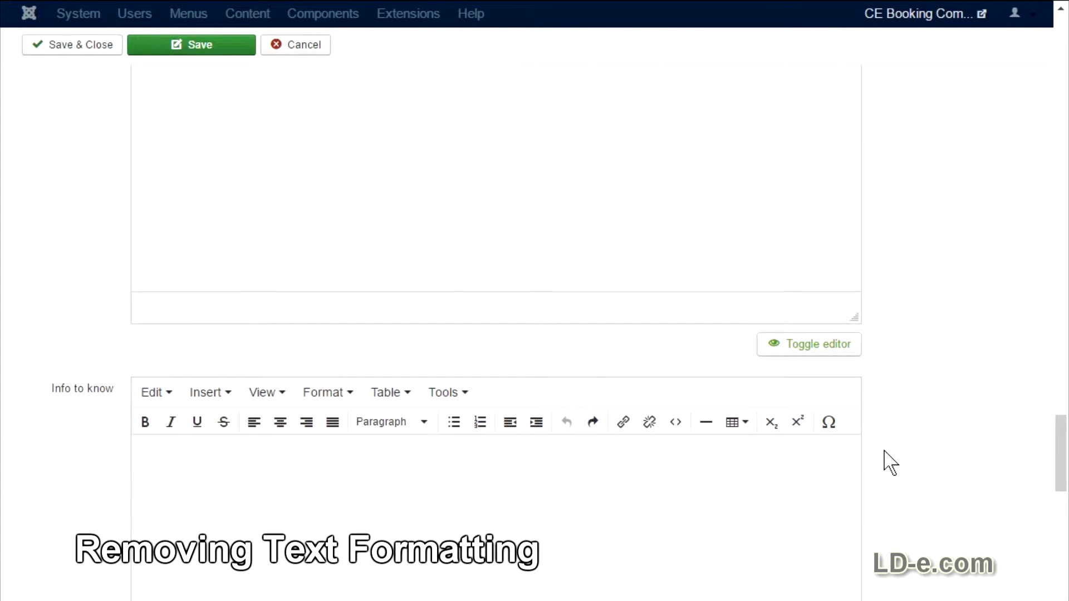
left_click(506, 509)
key("ctrl+v")
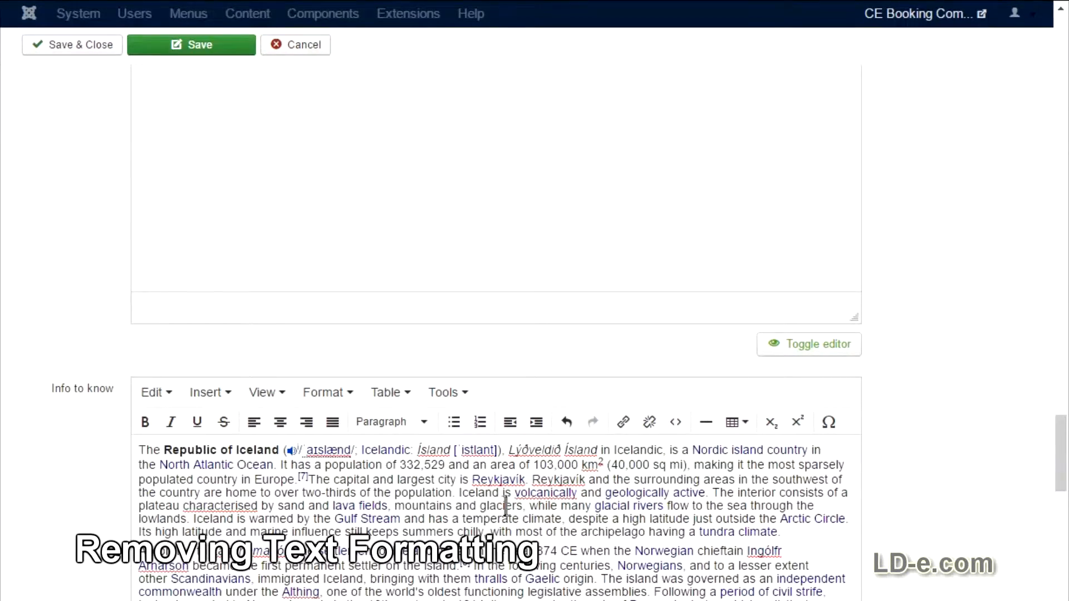
scroll(938, 398, "down", 3)
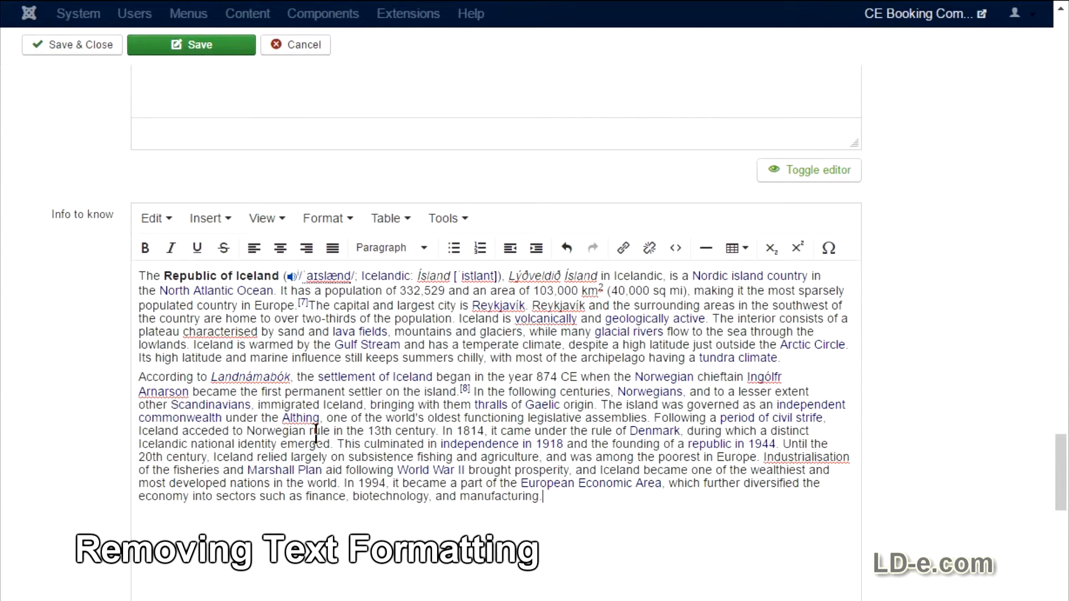
key("ctrl+z")
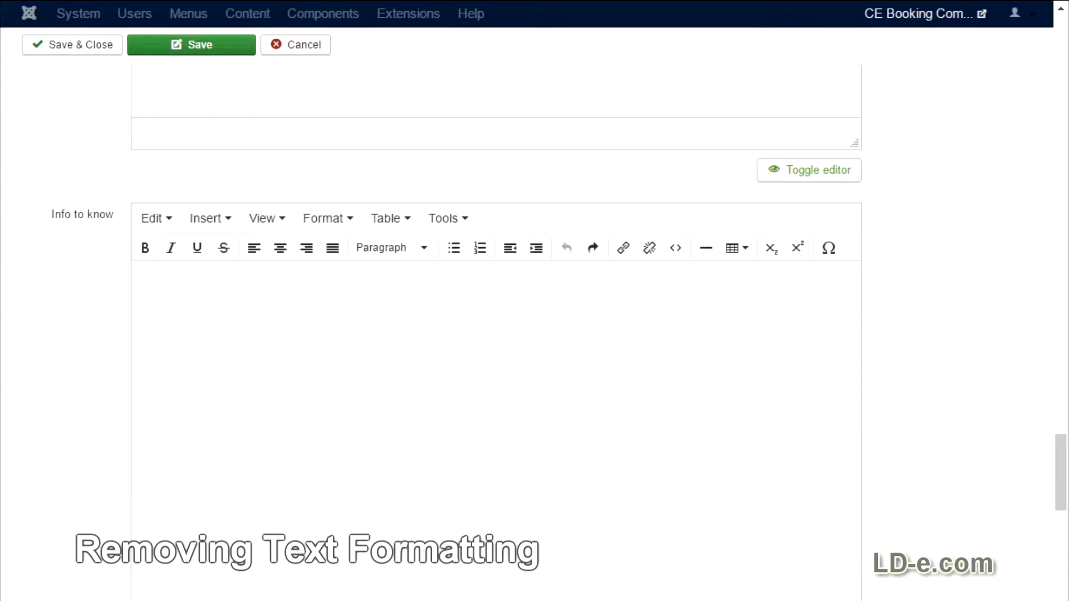
Switch to Notepad, paste the Republic of Iceland article as plain text, and copy the whole unformatted text
left_click_drag(0, 144, 688, 149)
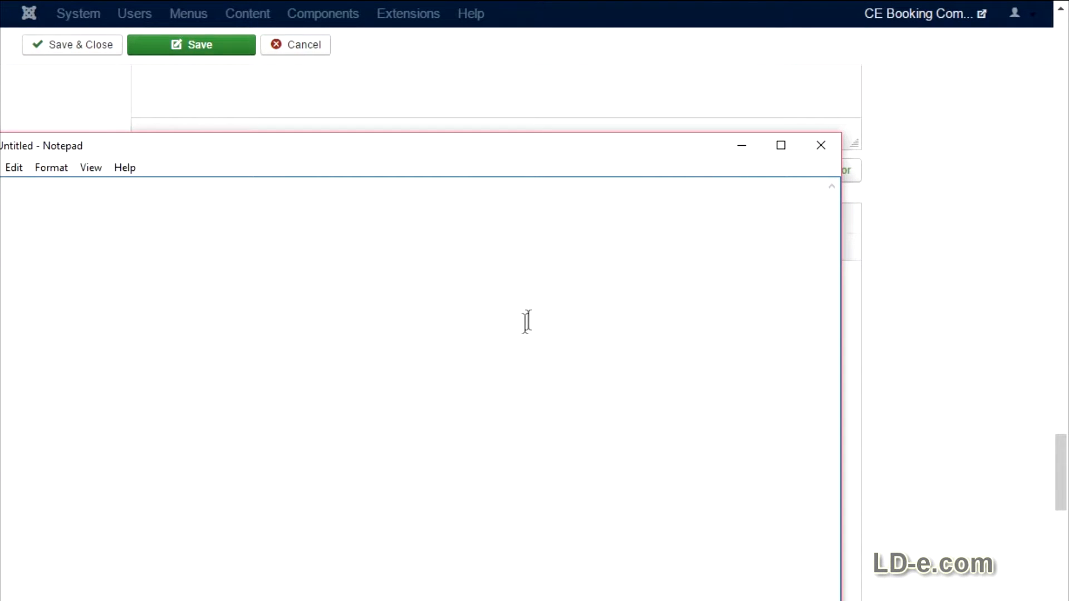
key("ctrl+v")
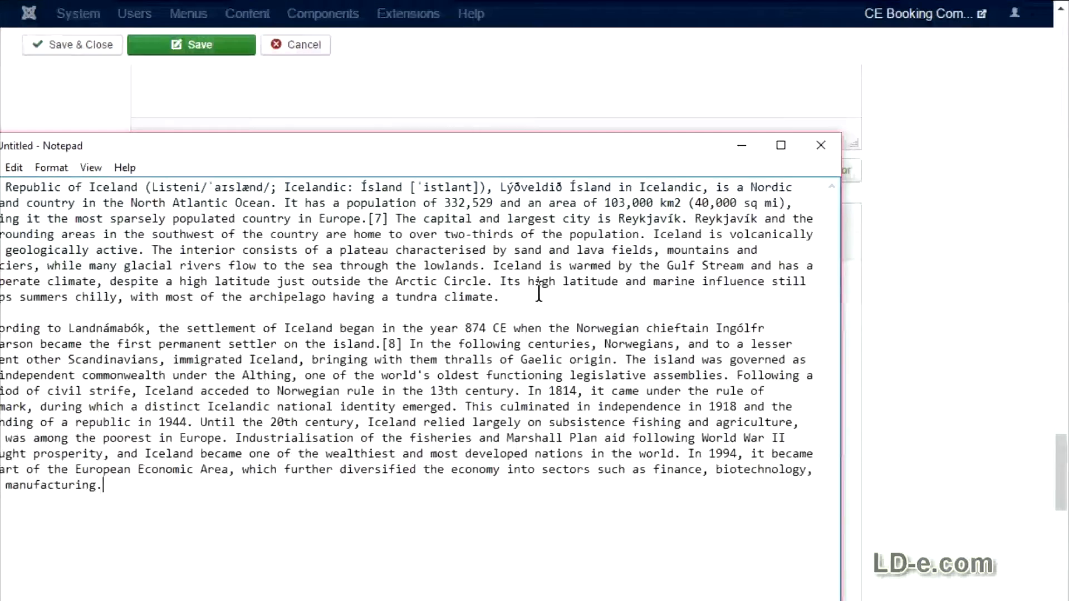
left_click_drag(403, 148, 543, 162)
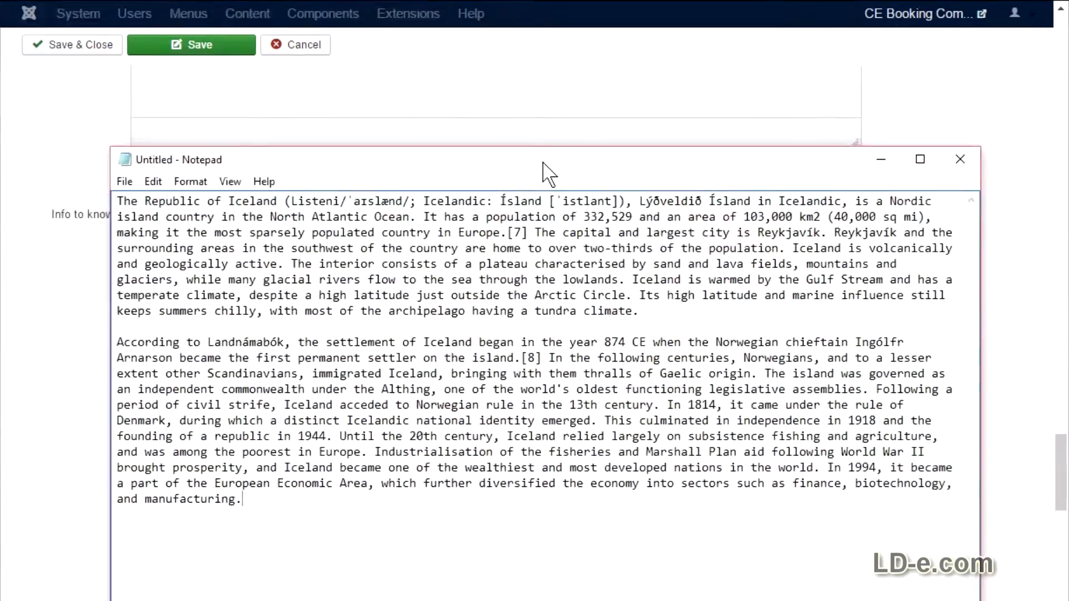
left_click_drag(267, 515, 59, 187)
key("ctrl+c")
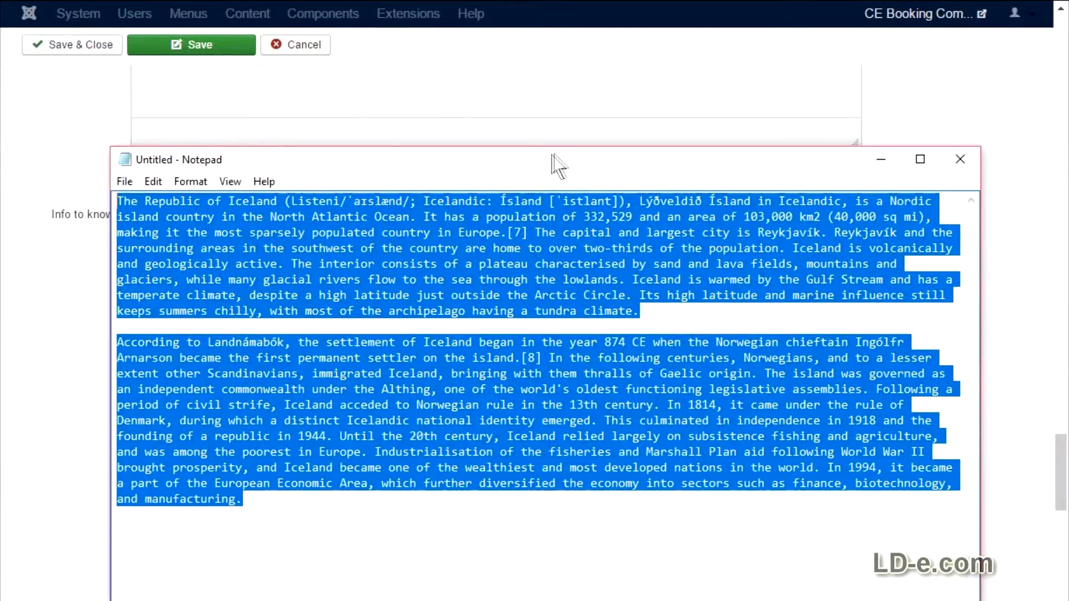
left_click_drag(554, 160, 287, 144)
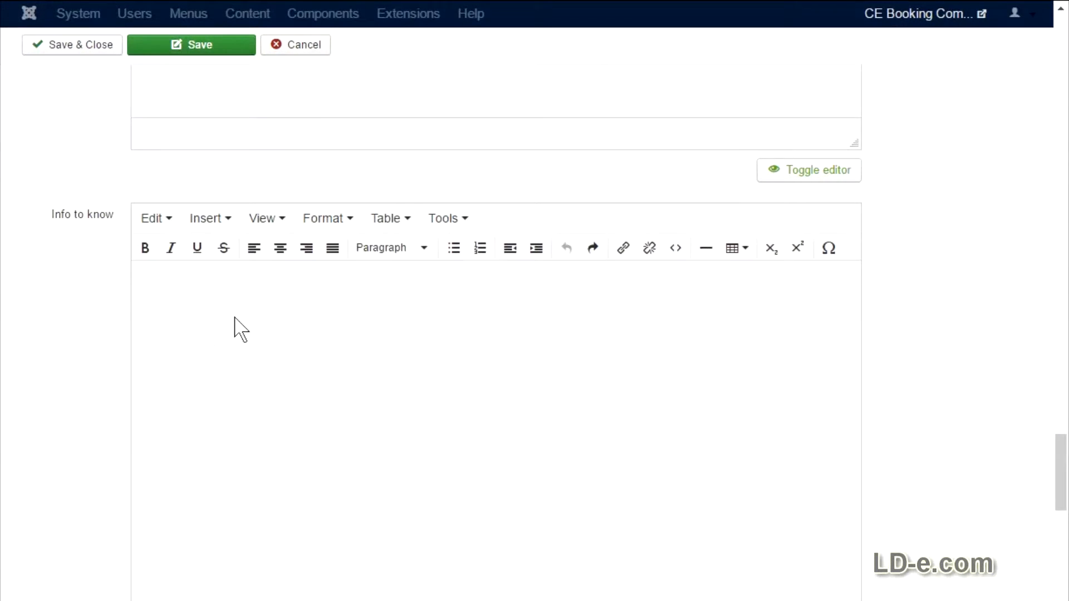
Paste the plain-text Iceland article into the Info to know field and delete the blank paragraph between its two paragraphs
left_click(273, 312)
key("ctrl+v")
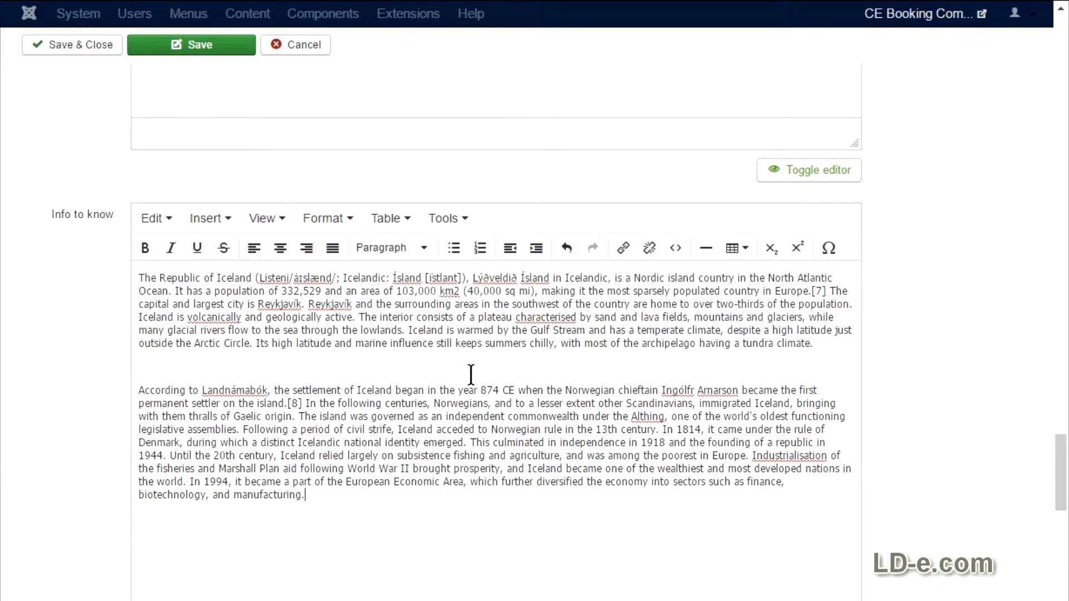
left_click(382, 364)
key("Delete")
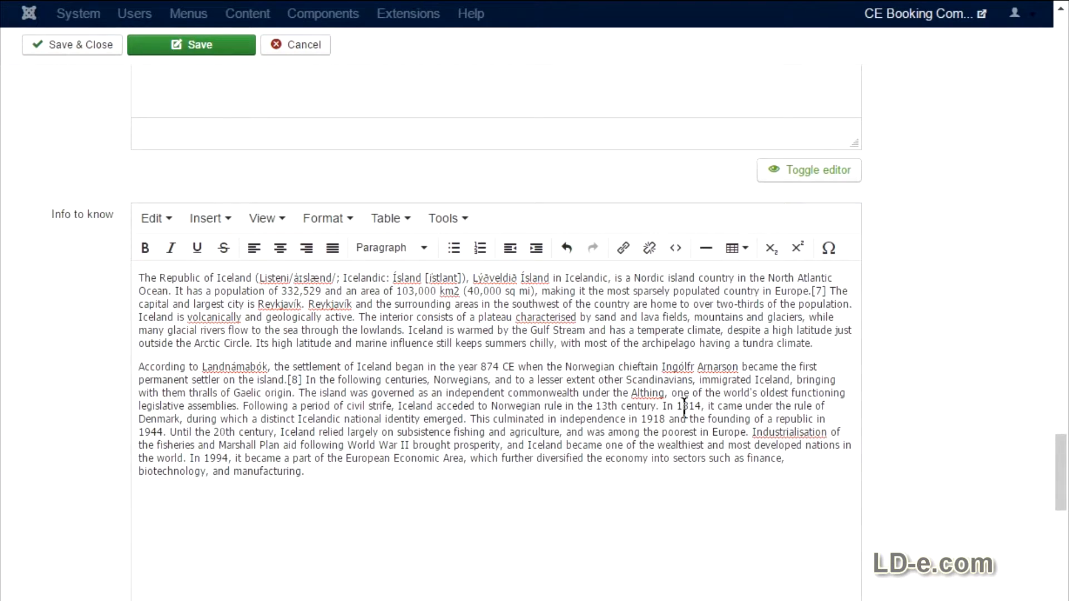
Paste the copied trip insurance text recommending TravelSafe® optional insurance, with its list of reasons, into the Insurance field
scroll(685, 410, "down", 10)
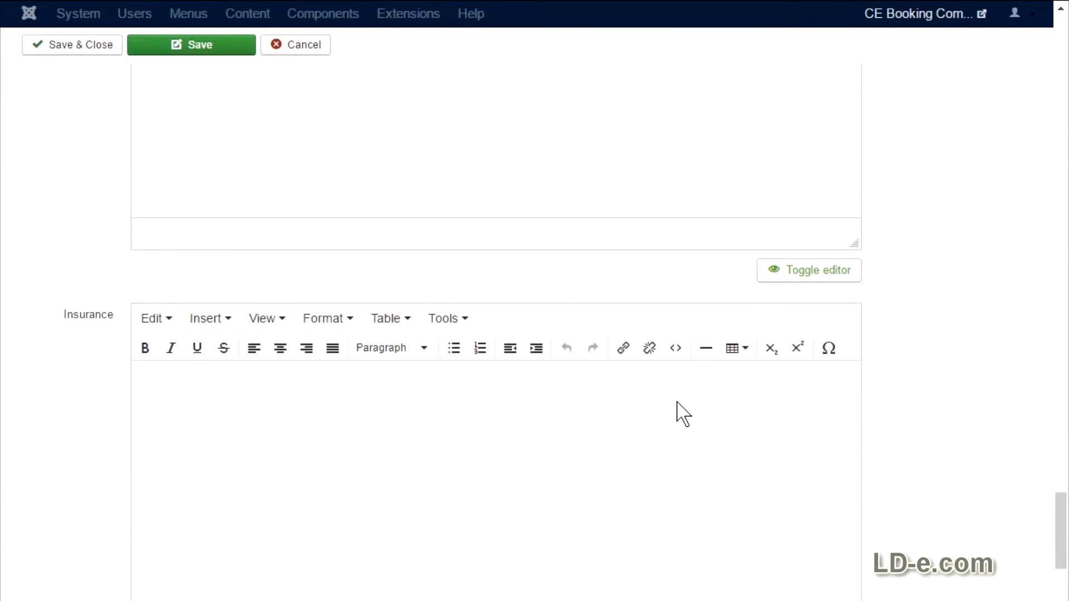
scroll(684, 414, "down", 2)
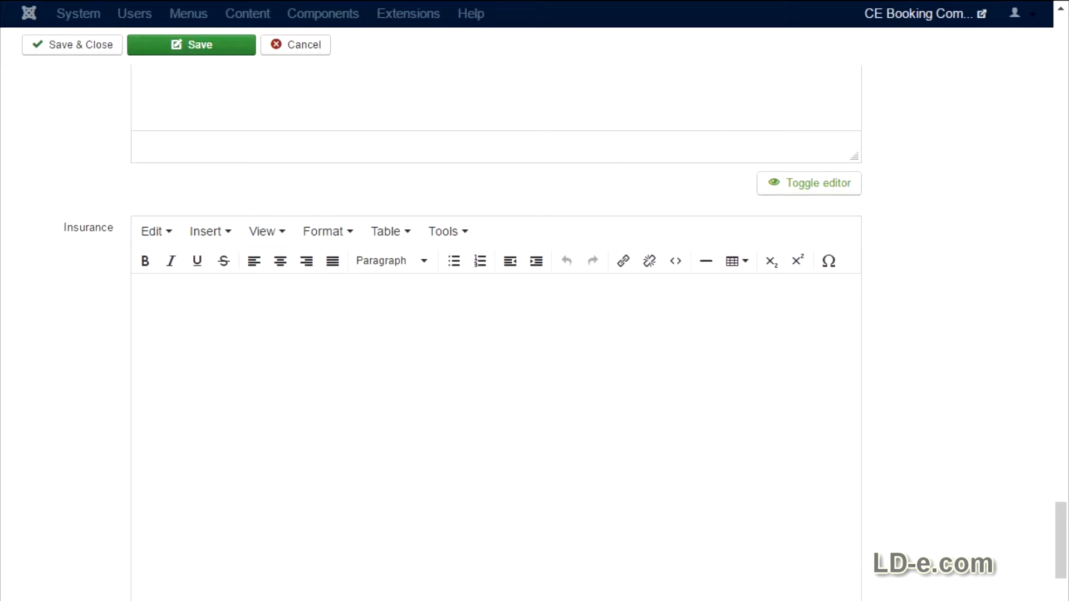
left_click(439, 317)
key("ctrl+v")
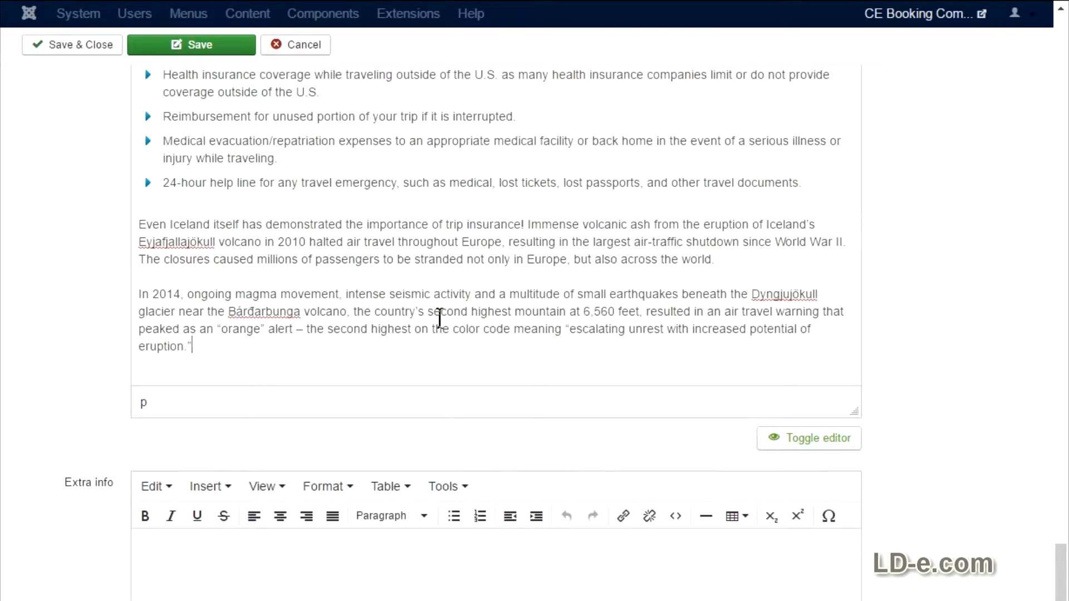
scroll(517, 319, "up", 5)
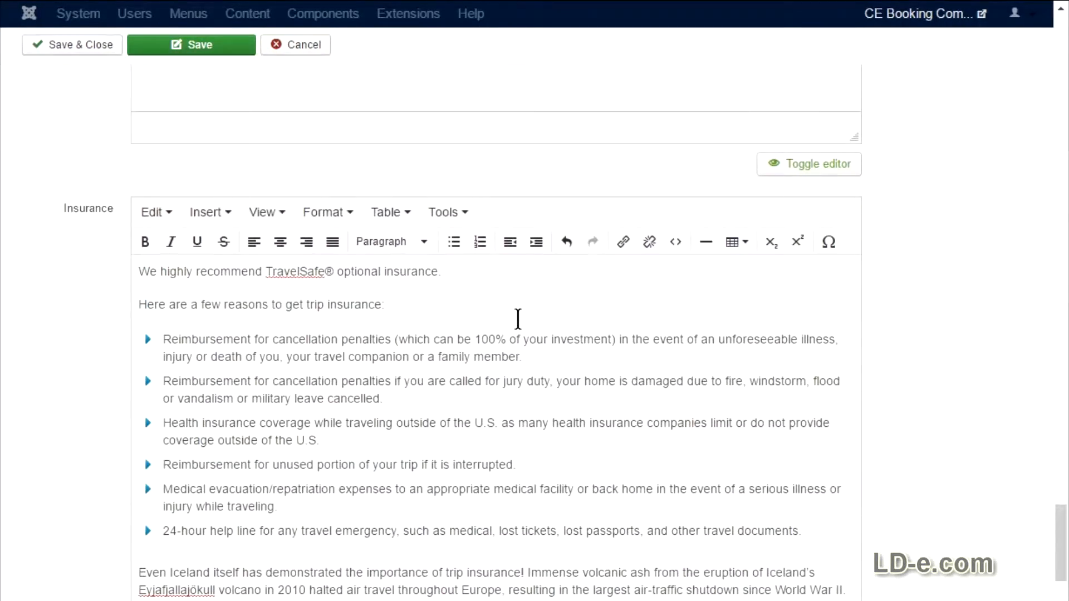
Paste the copied Iceland pricing text into the Prices text field, covering the $2,833 price, $720 single supplement, deposit and included/not included lists
scroll(518, 319, "down", 8)
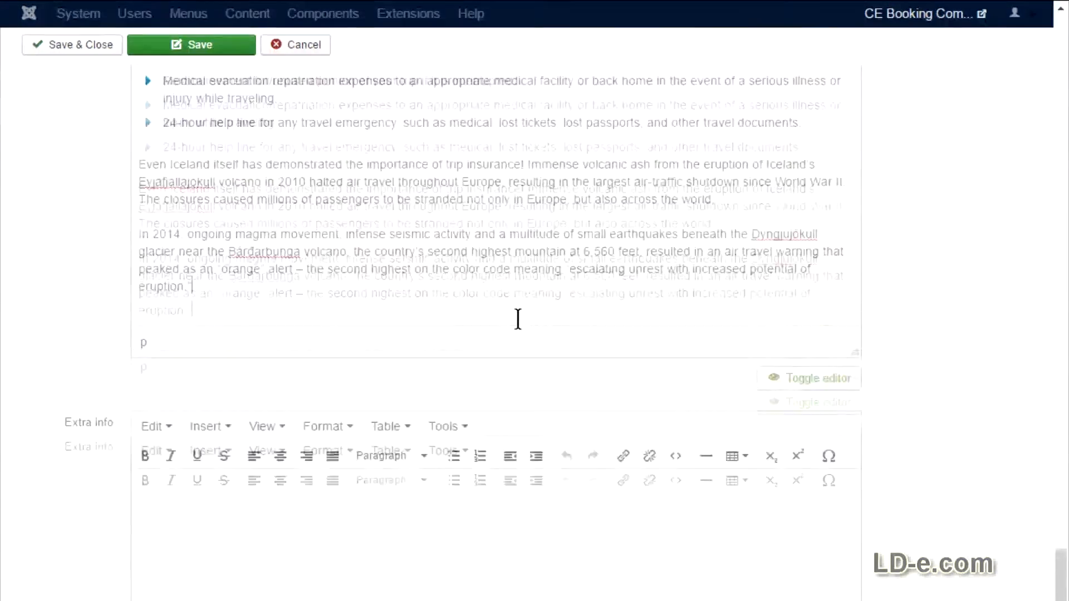
scroll(518, 319, "up", 5)
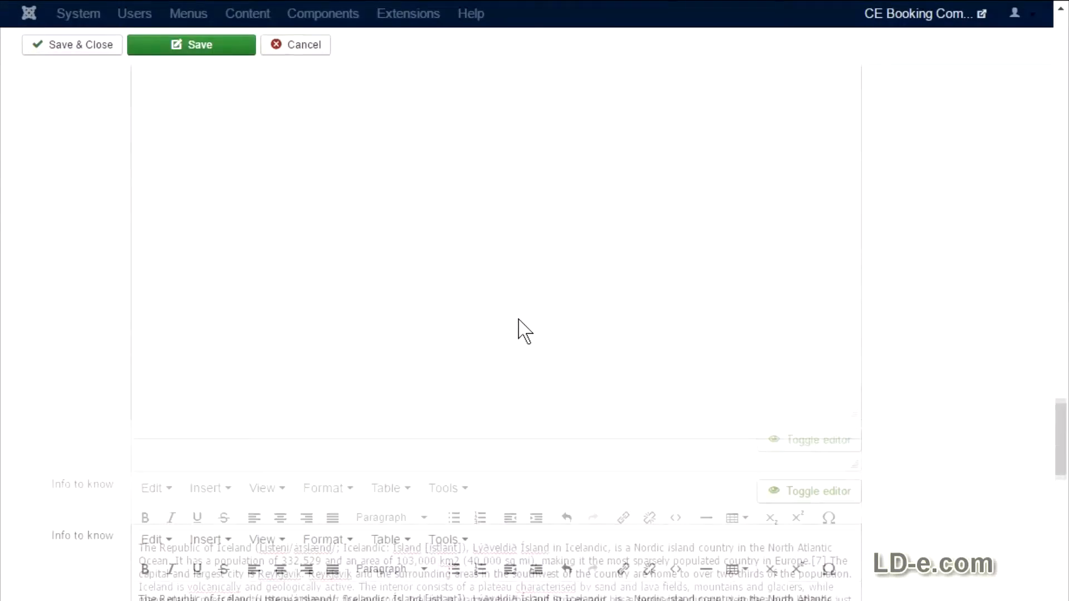
scroll(522, 329, "down", 5)
scroll(522, 329, "up", 4)
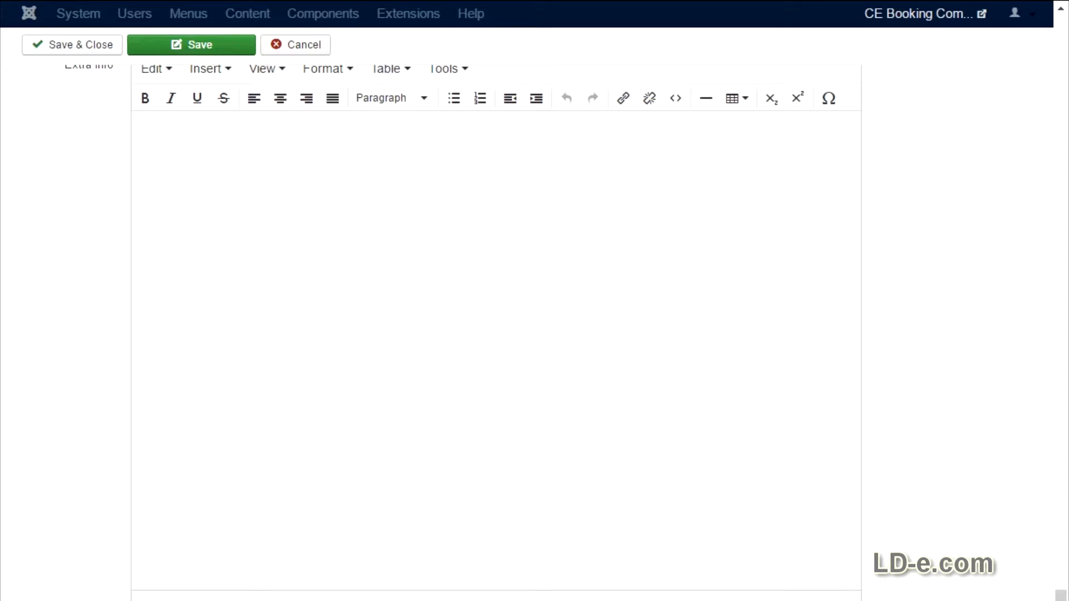
scroll(823, 301, "up", 10)
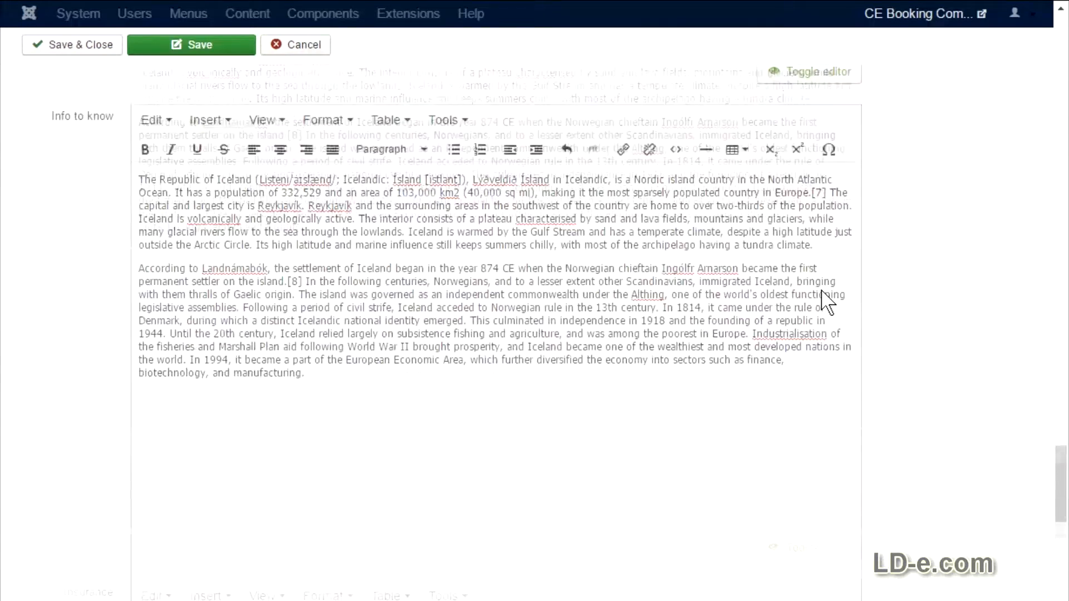
scroll(828, 302, "up", 15)
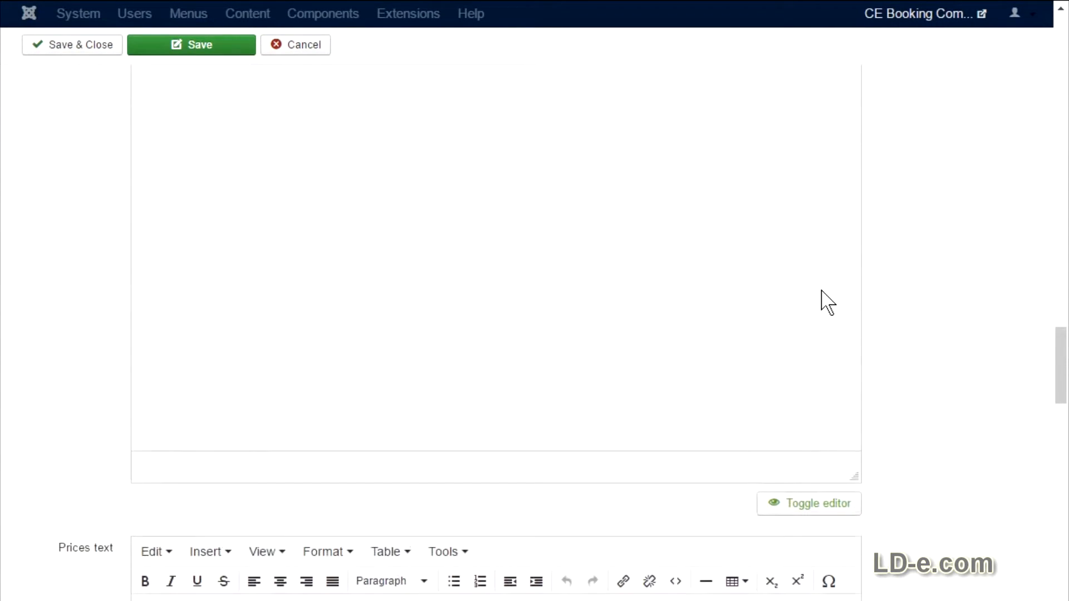
scroll(824, 301, "down", 8)
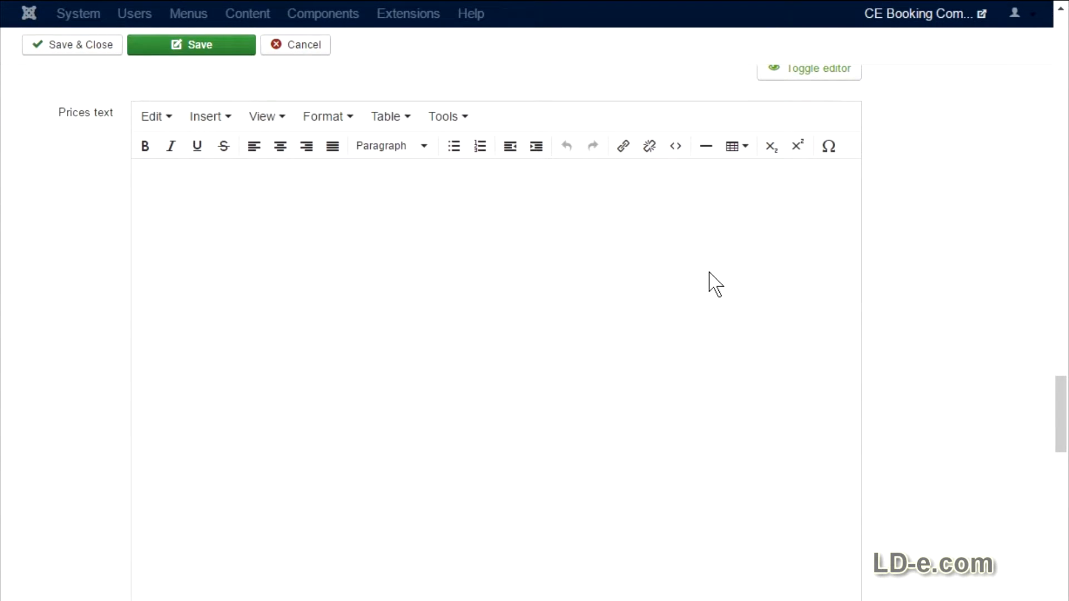
key("ctrl+v")
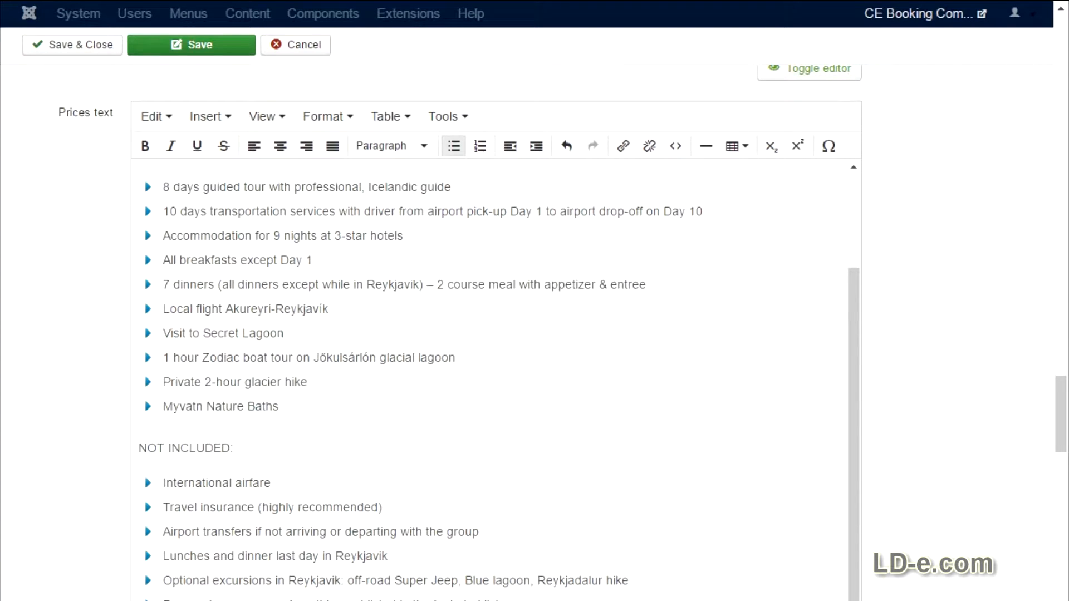
scroll(611, 298, "up", 10)
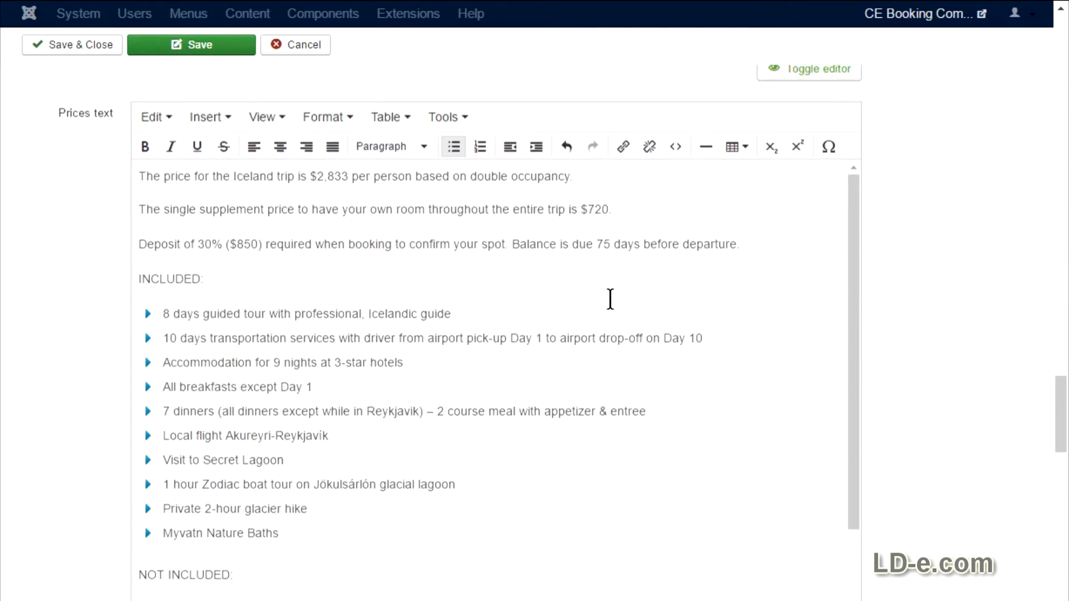
Paste the copied Iceland accommodation text, with its hotel list by night, into the Accomodation field
scroll(611, 299, "up", 10)
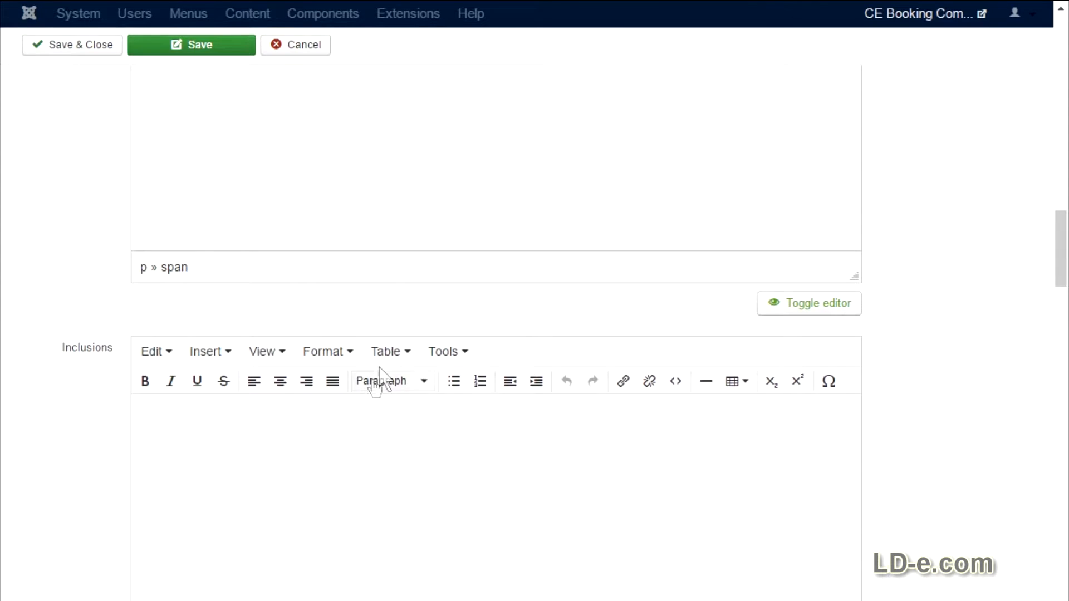
scroll(377, 370, "down", 5)
left_click(372, 351)
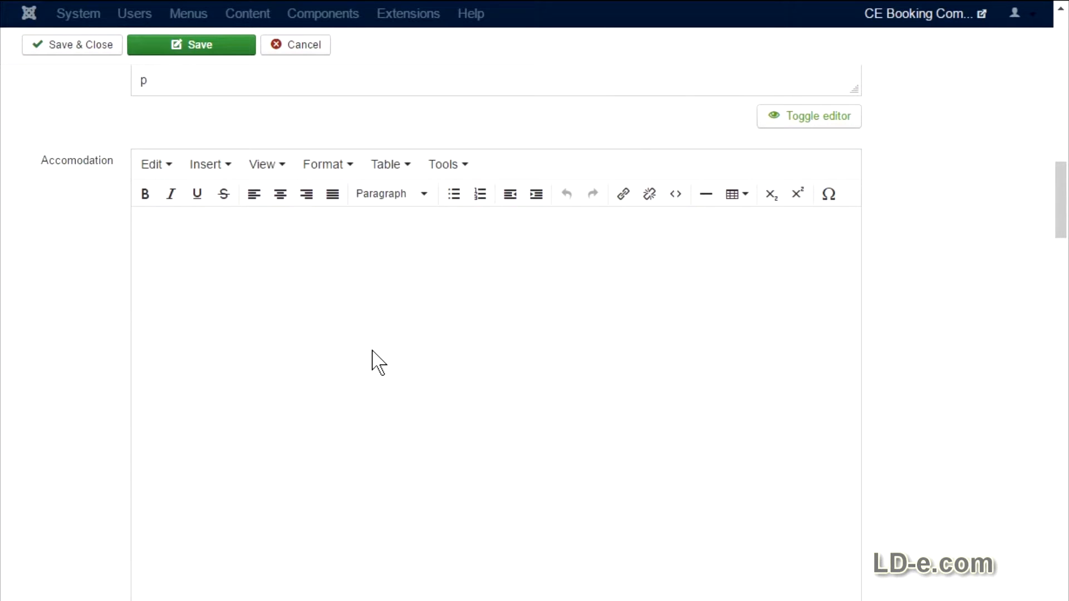
key("ctrl+v")
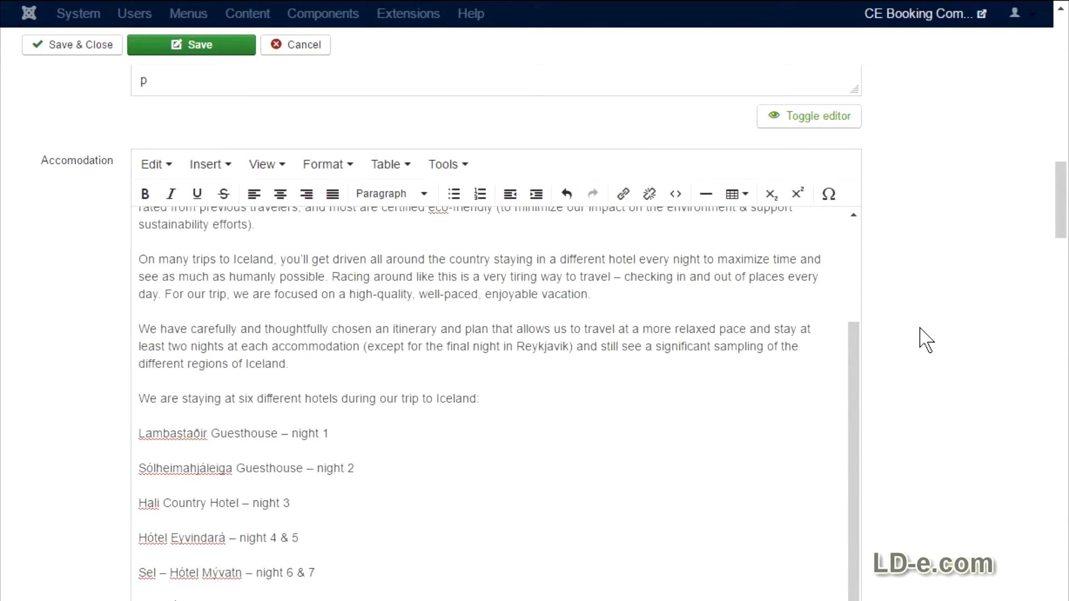
Save the new Iceland trip so that its itinerary day entries are generated, keeping the Extra info field empty
scroll(924, 339, "down", 10)
scroll(923, 339, "down", 15)
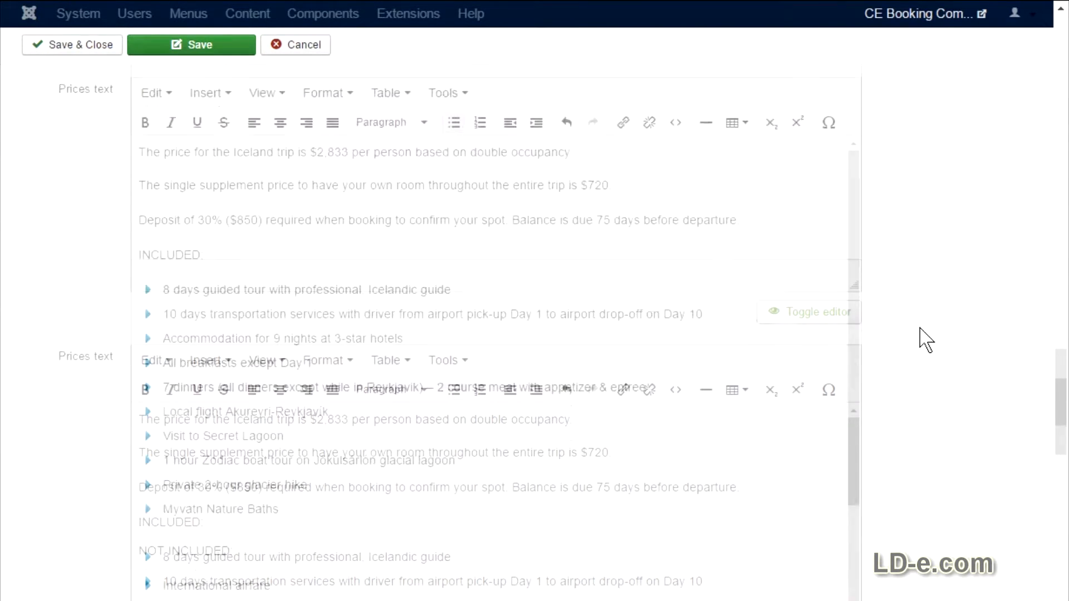
scroll(924, 339, "down", 10)
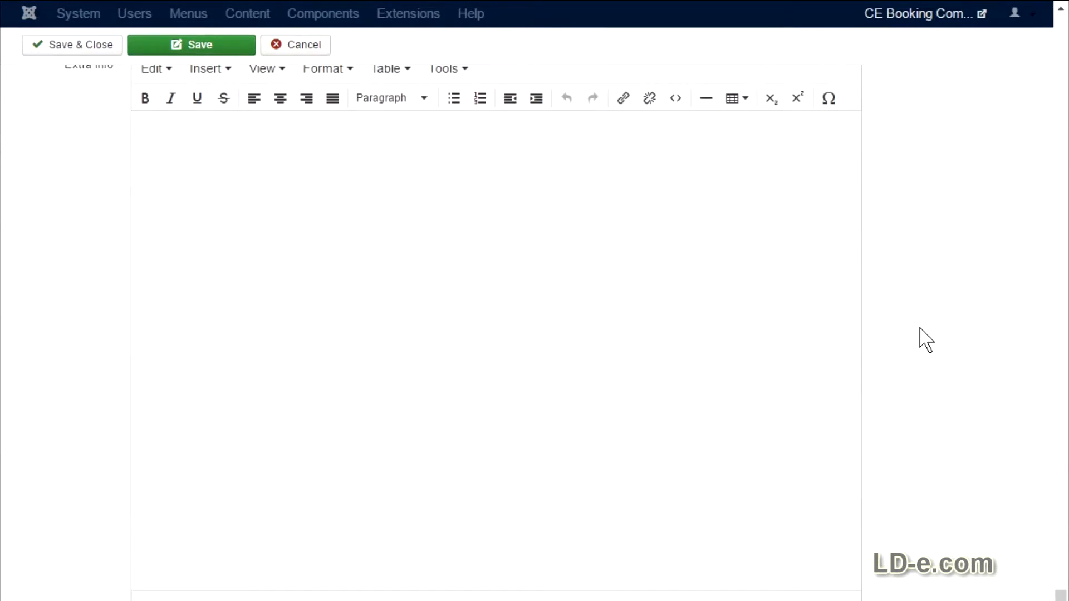
scroll(924, 339, "down", 2)
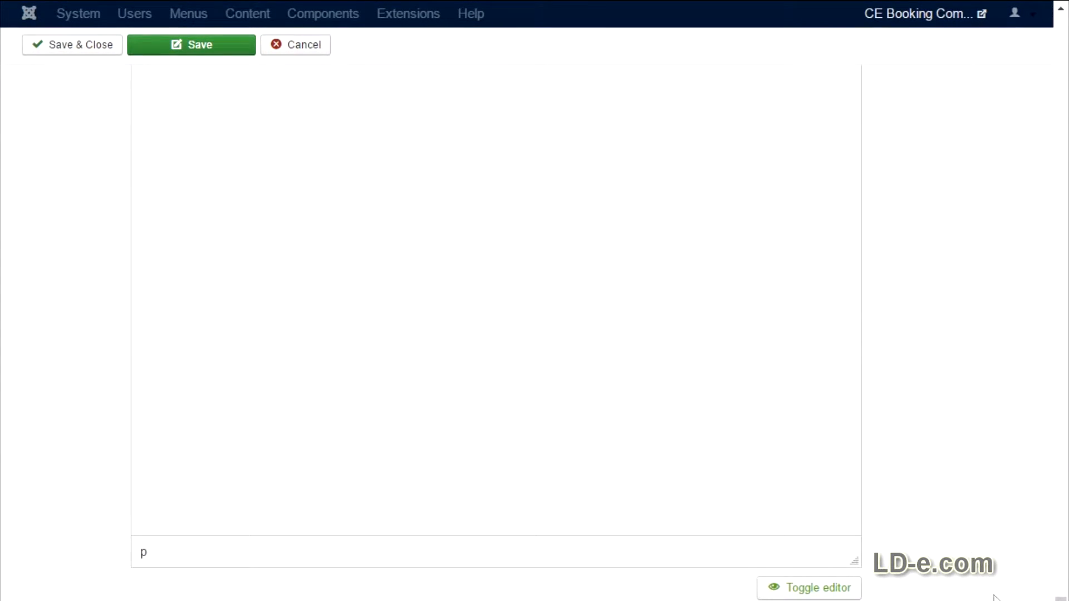
scroll(923, 339, "up", 20)
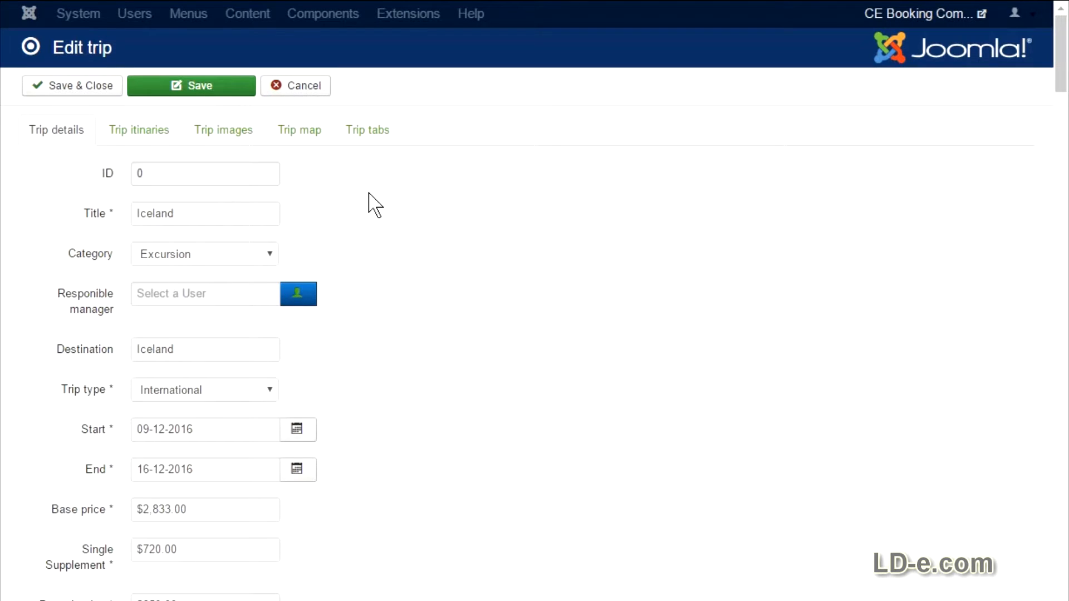
left_click(217, 98)
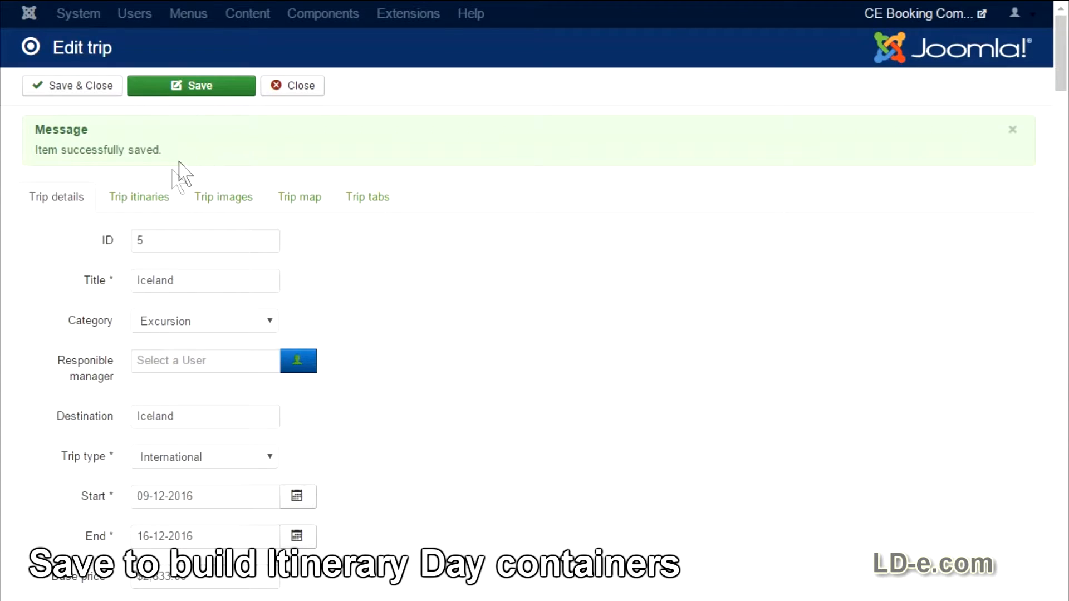
Examine the generated itinerary day fields and compare them with the start and end dates in the trip details
left_click(148, 198)
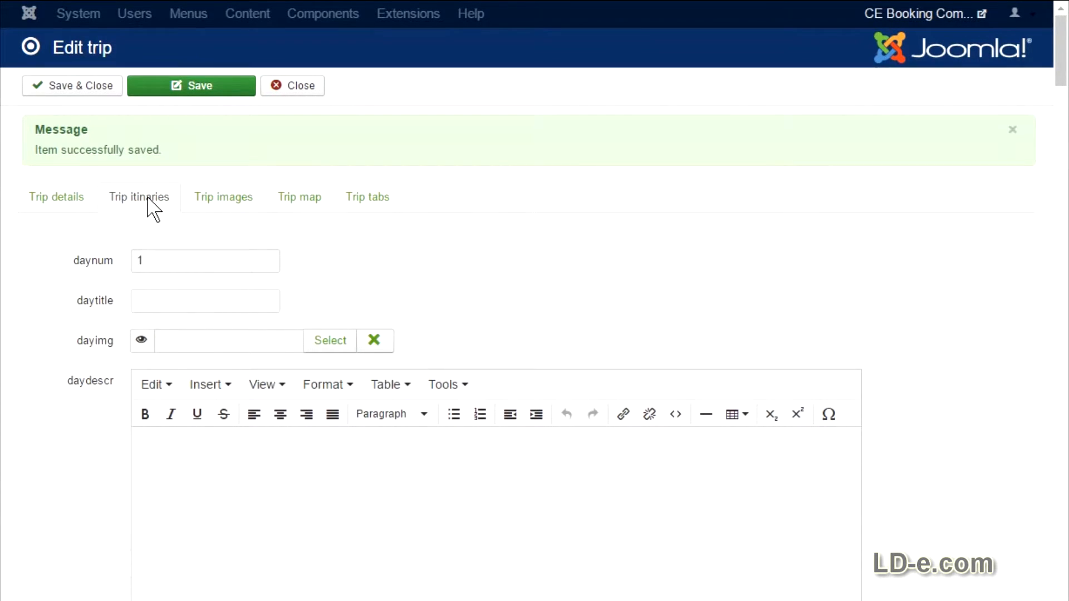
left_click(77, 206)
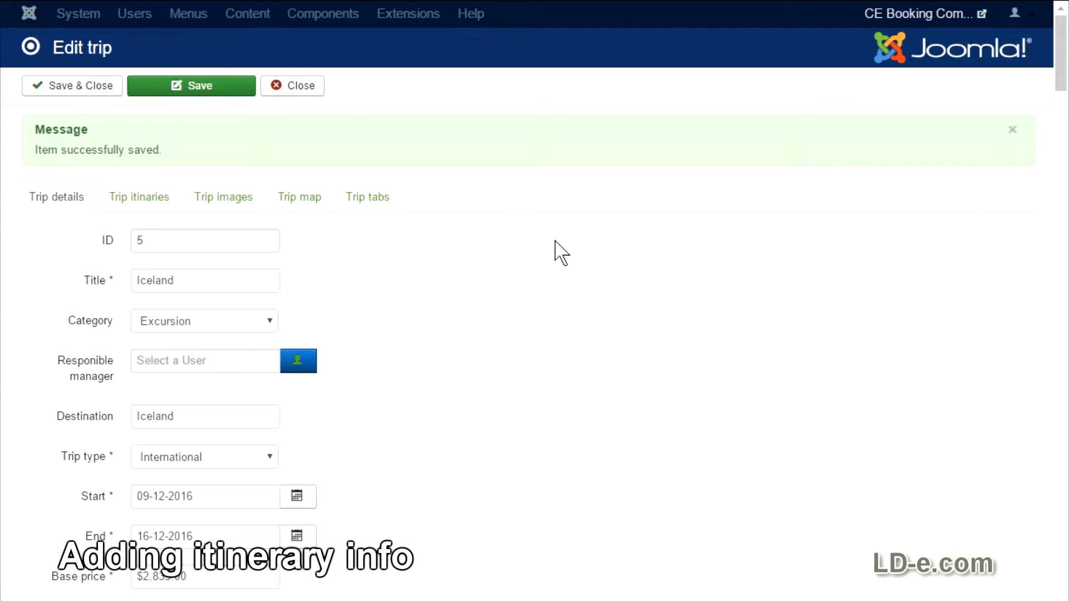
scroll(561, 253, "down", 3)
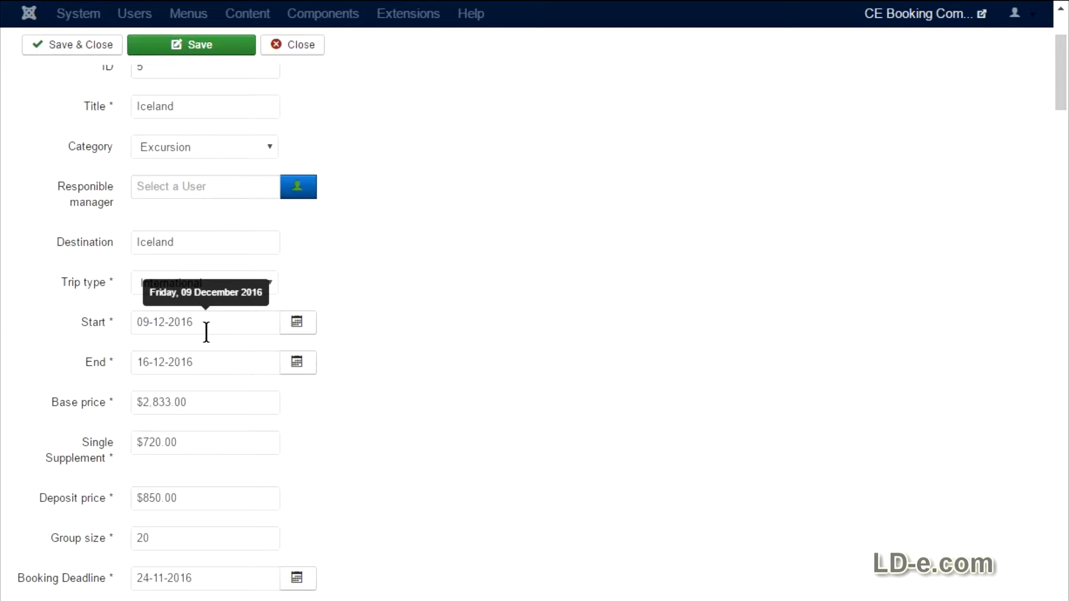
scroll(473, 308, "up", 1)
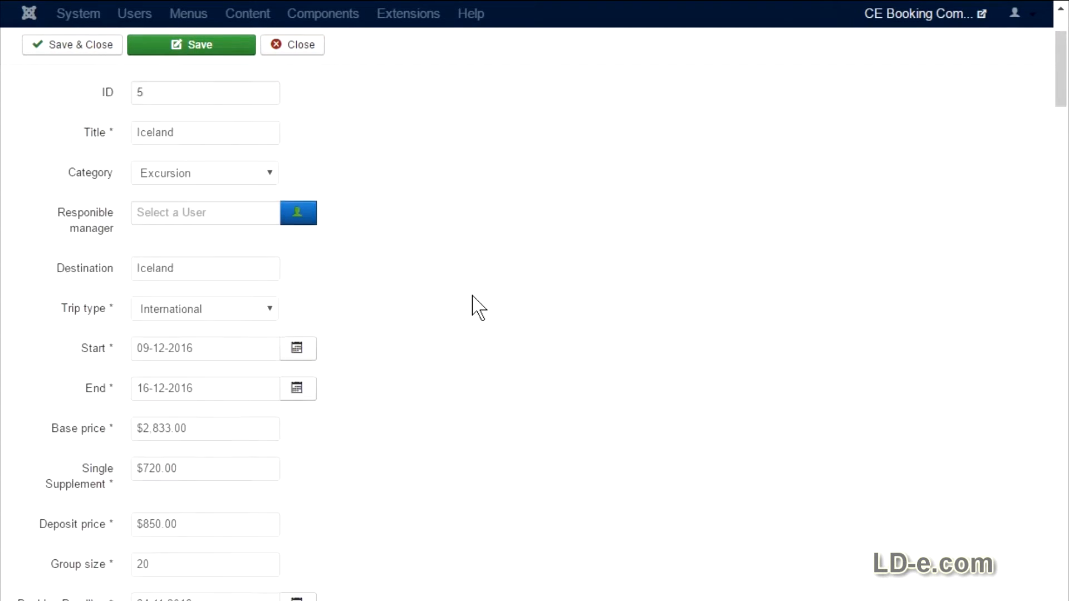
scroll(472, 308, "up", 3)
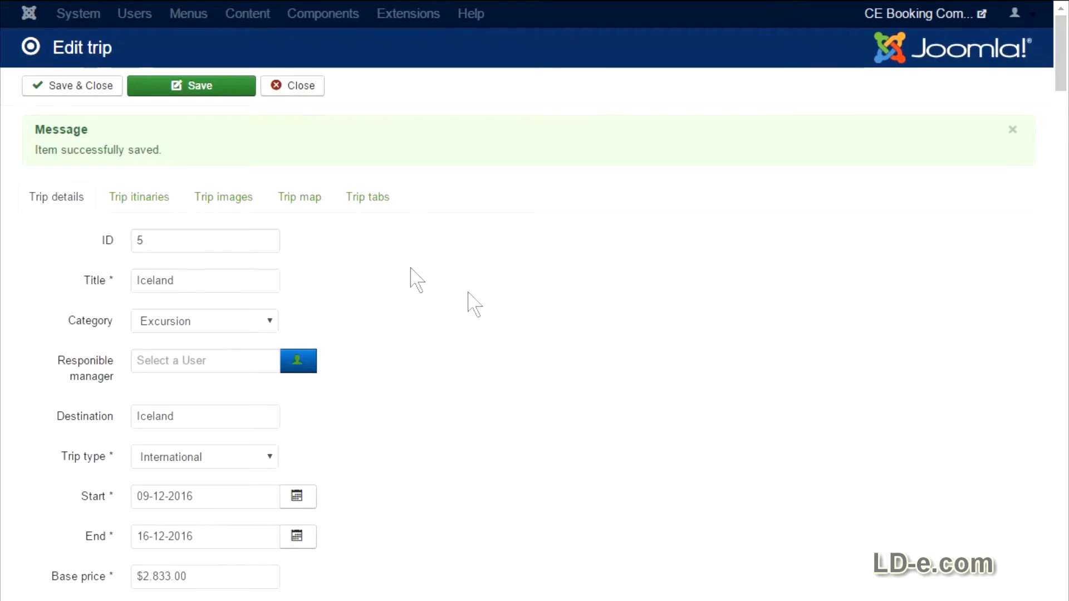
Paste the Day 1 Arrive Havana itinerary text into the description of day 1 in the trip's itineraries
left_click(149, 199)
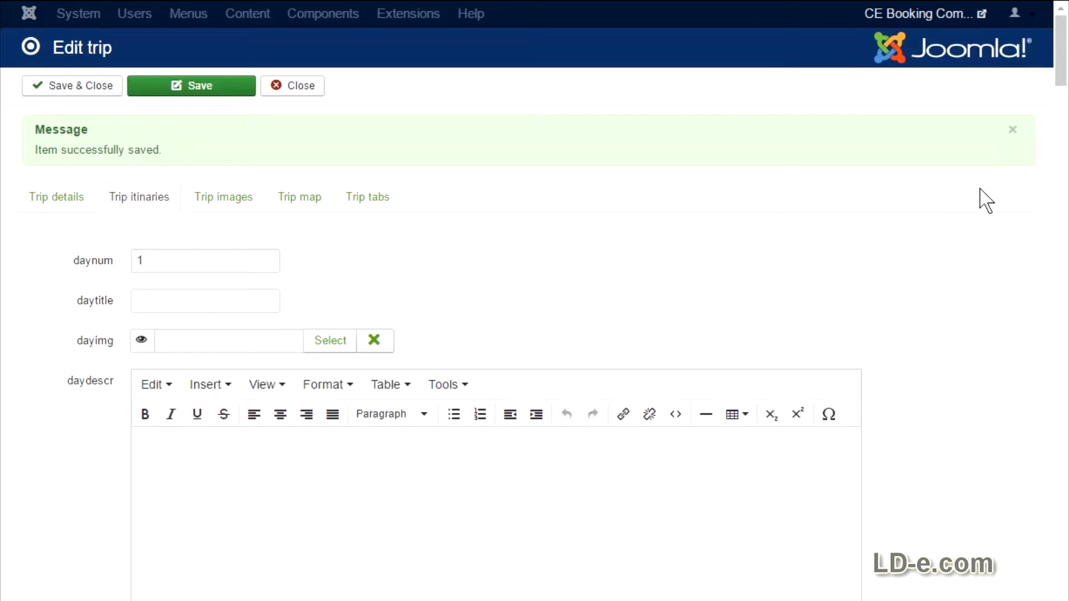
left_click_drag(1065, 64, 972, 49)
scroll(852, 198, "down", 3)
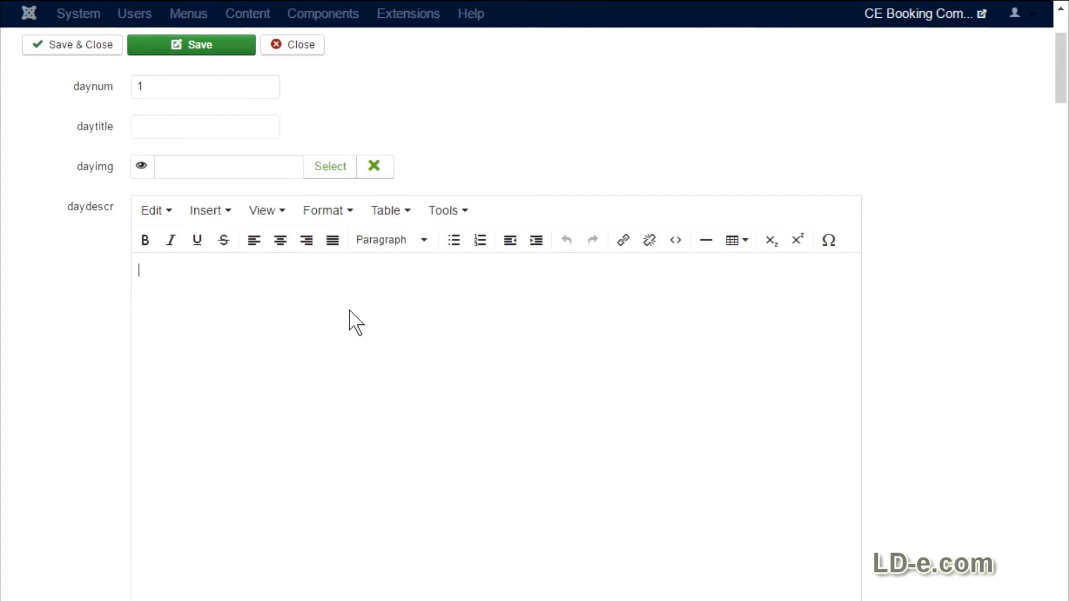
type("Sat, Nov 5 (Day 1) – Arrive Havana Arrive in Havana, Cuba via our planned flight. Yea for us! Easy, breezy air travel… with limited connections. We’ll be picked up at the Havana airport by our local guide with private transportation for our group directly to our accommodations. So welcome to Havana! …one of the most exciting cities in the world – definitely intriguing and unique.  Your base in Havana is in one of our Bed & Breakfast homestays in the middle of Old Havana, where we’ll stay in the home of a Cuban family. See \"Accommodations\" tab for more details. This will allow us to have a way more authentic visit then all the tourists staying in the government-run, not-so-great hotels.  This is our arrival day so no planned activities, other than to meet and talk about our plans. If we get in earlier enough, we can get started exploring Old Havana. But we’ll definitely head out to dinner together at a local paladar (privately owned restaurant) and perhaps check out the night life scene. [Meals: Dinner]")
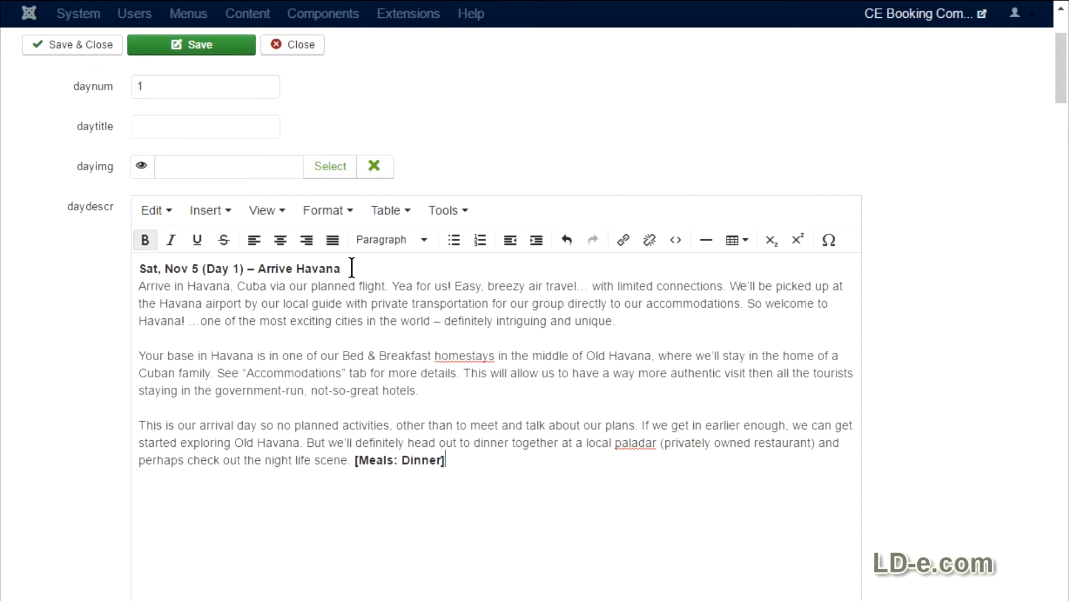
Move the heading "Sat, Nov 5 (Day 1) – Arrive Havana" from the description into the day 1 title, removing the leftover blank line
left_click_drag(352, 269, 123, 248)
key("ctrl+c")
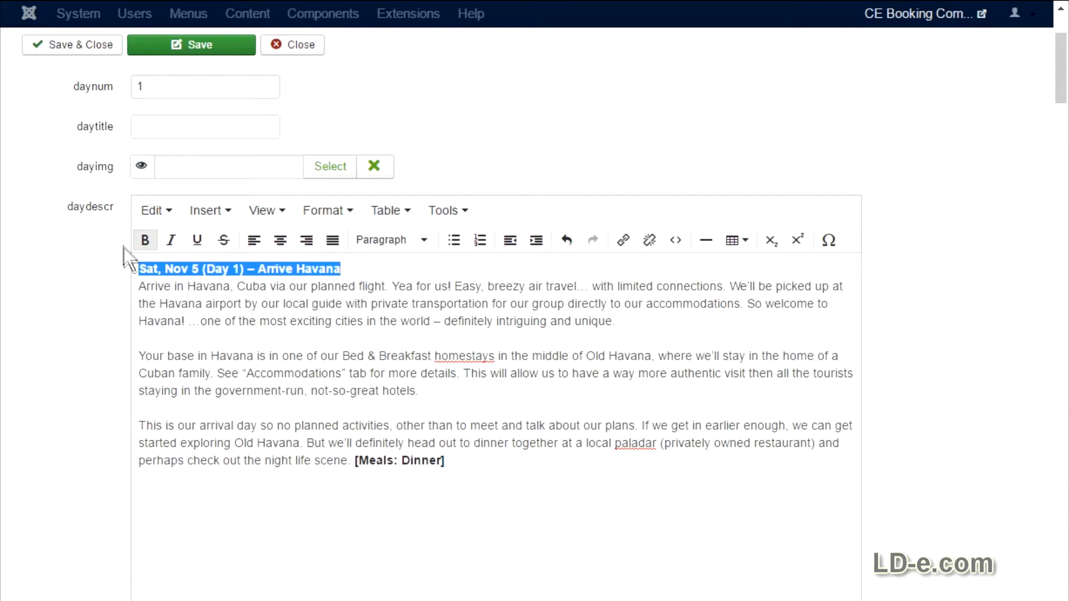
key("Delete")
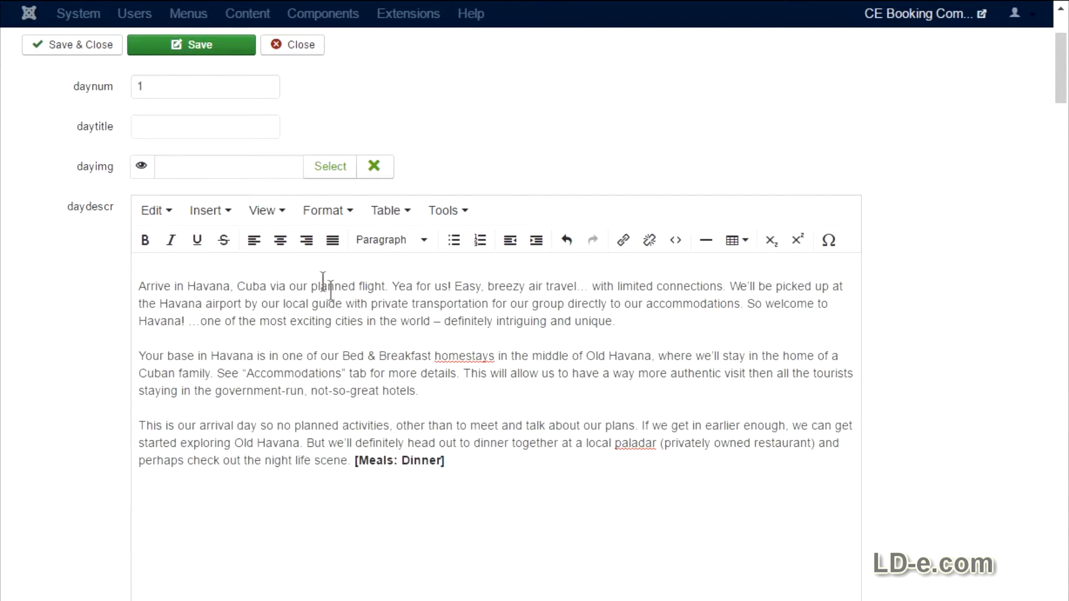
key("Delete")
left_click(210, 132)
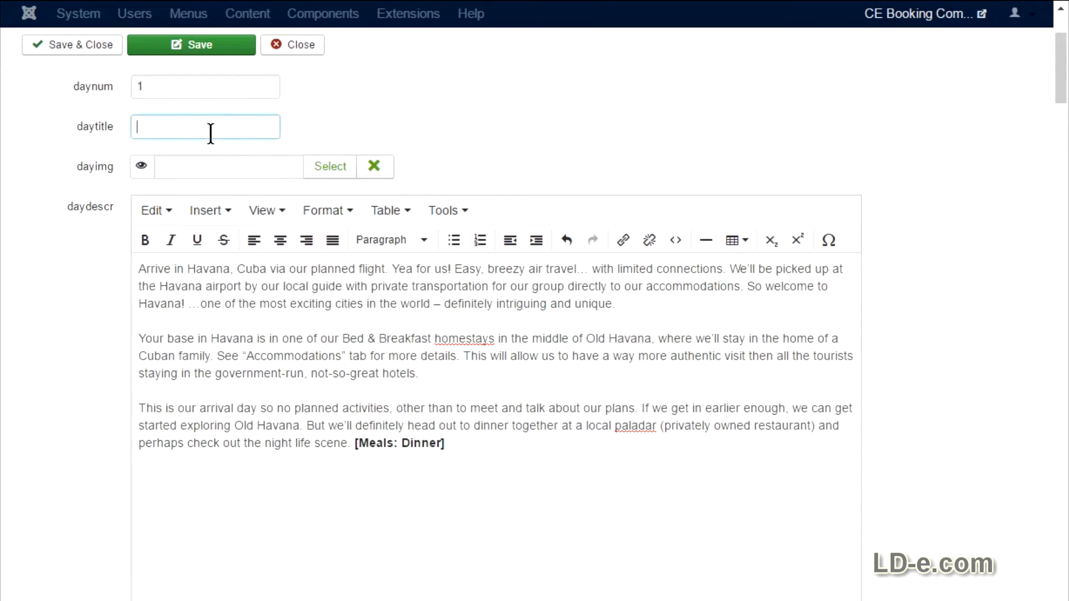
key("ctrl+v")
Paste the Havana walking tour text into the day 2 description and move its heading "Sun, Nov 6 (Day 2)" into the day title
scroll(506, 114, "down", 10)
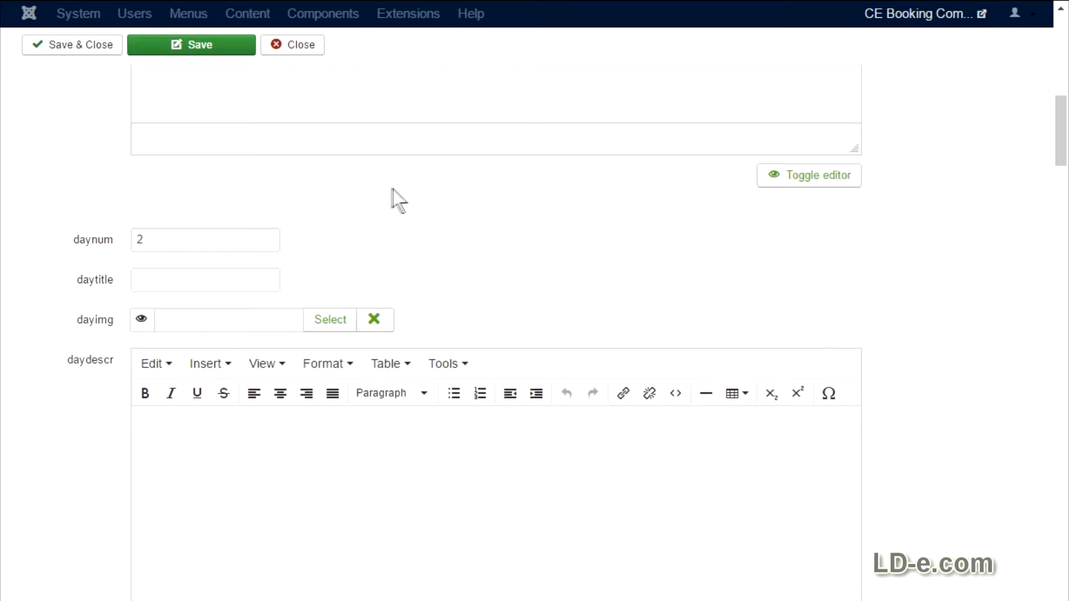
type("Sun, Nov 6 (Day 2) In the morning we'll enjoy a guided walking tour of the historic center of Old City Havana. In addition to visiting historical sites, we'll learn about the impact of the dual-currency economy by visiting commercial centers where goods are purchased in CUC, and ration or peso stores, where goods are purchased in CUP.  We will end our tour with a visit to the fishing village of Jaimanitas and the home of the famous artist Jose Fuster. He has made his entire home, and much of the surrounding neighborhood, into artwork using tiles in mosaic forms. [Meals: Breakfast, Lunch]")
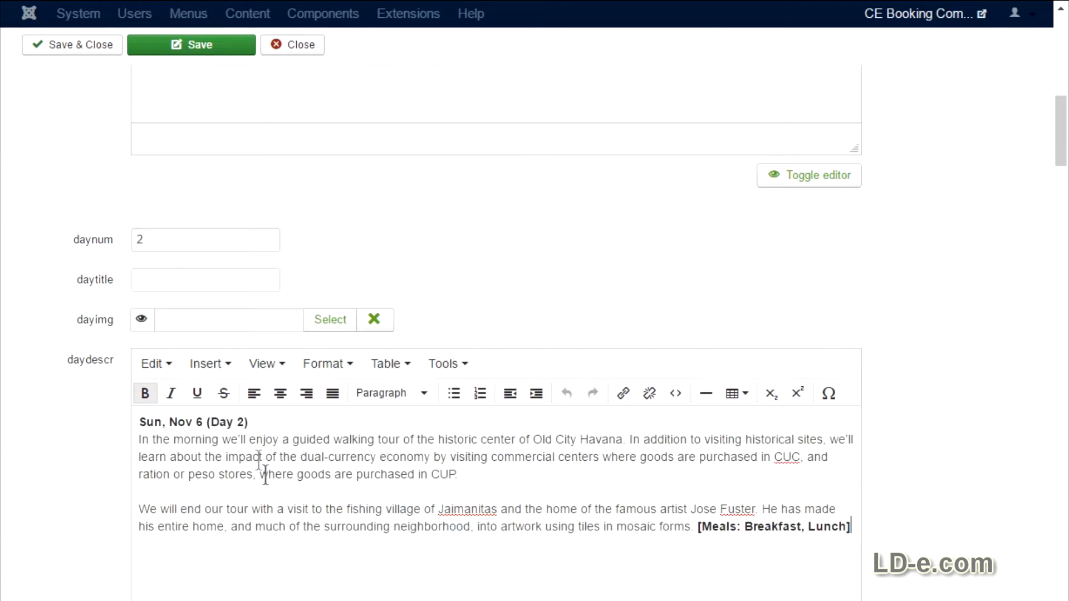
left_click_drag(250, 433, 102, 431)
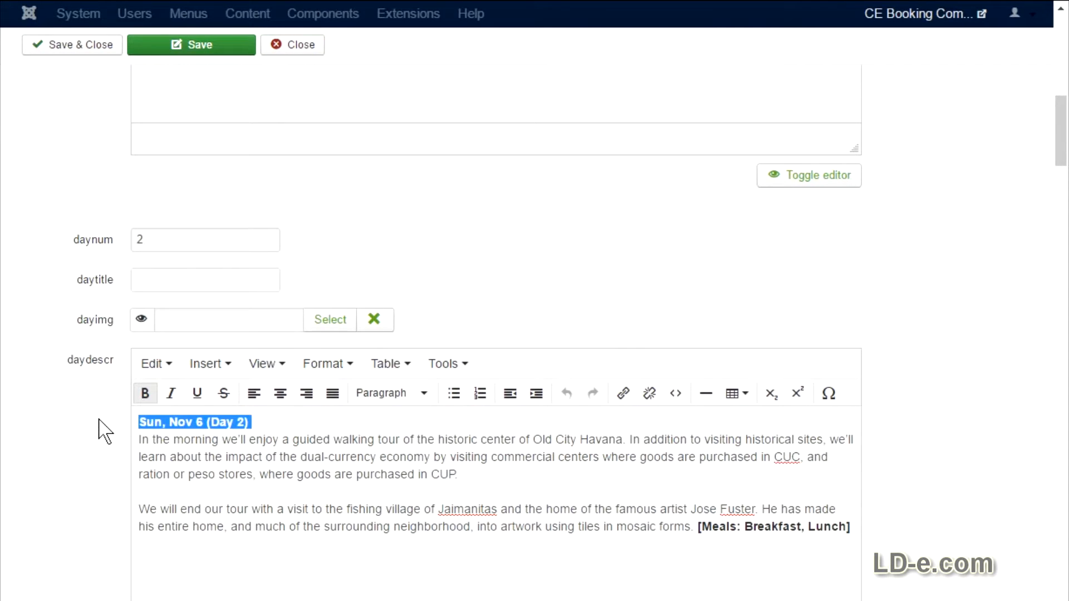
key("ctrl+x")
key("Delete")
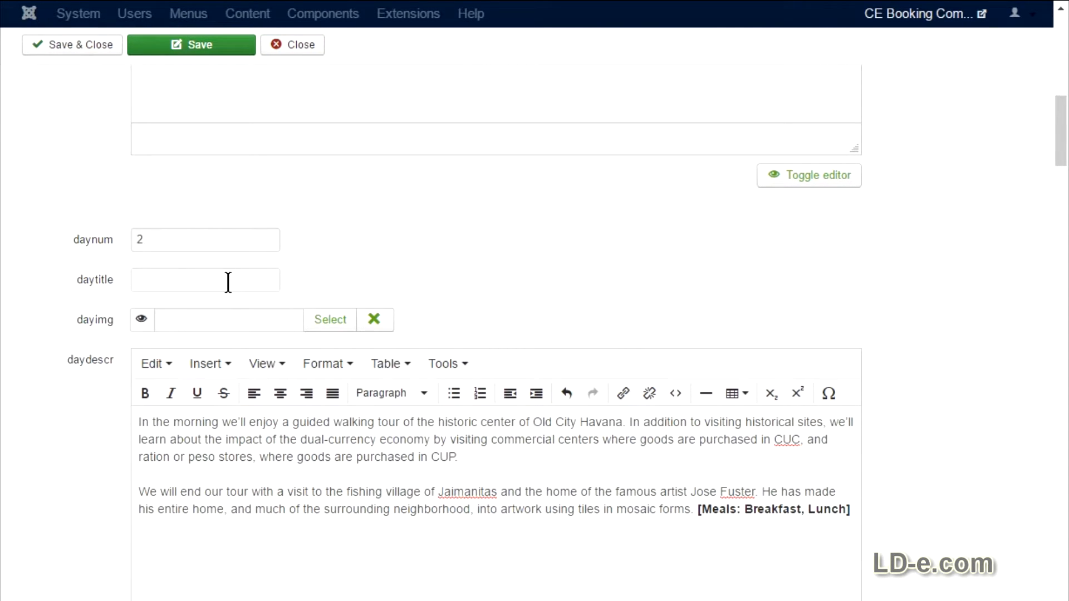
left_click(228, 282)
key("ctrl+v")
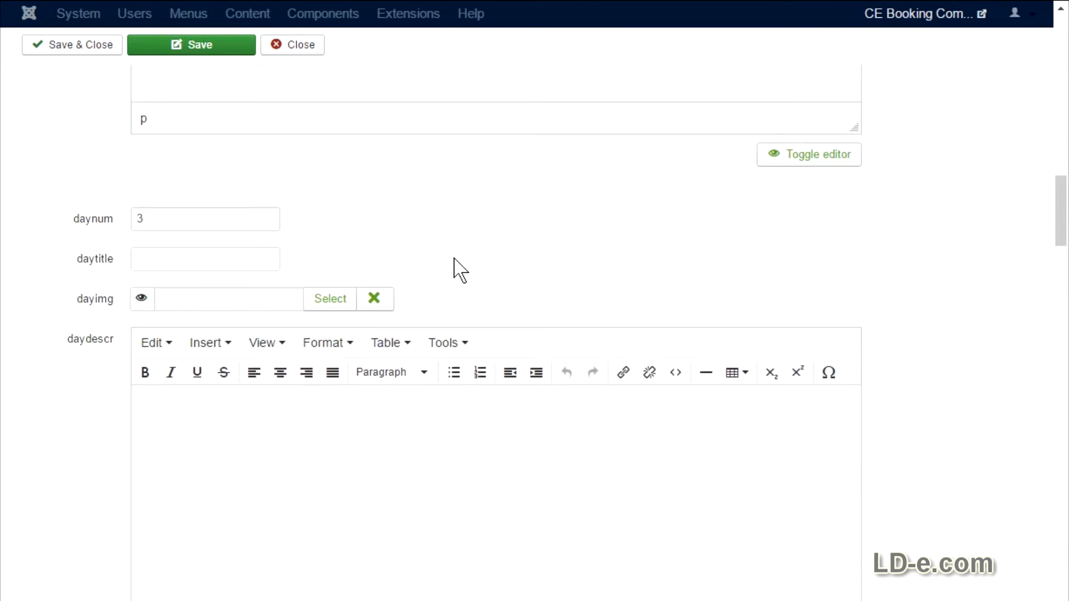
Paste the Viñales itinerary text into the day 3 description and move its heading "Mon, Nov 7 (Day 3) –Viñales" into the day title
scroll(918, 359, "down", 2)
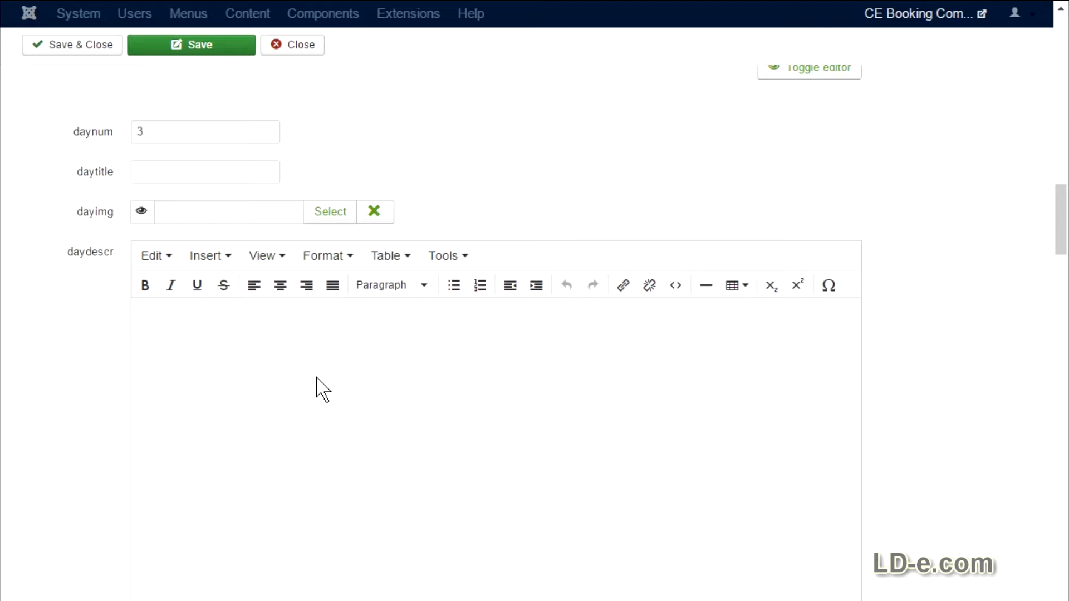
key("ctrl+v")
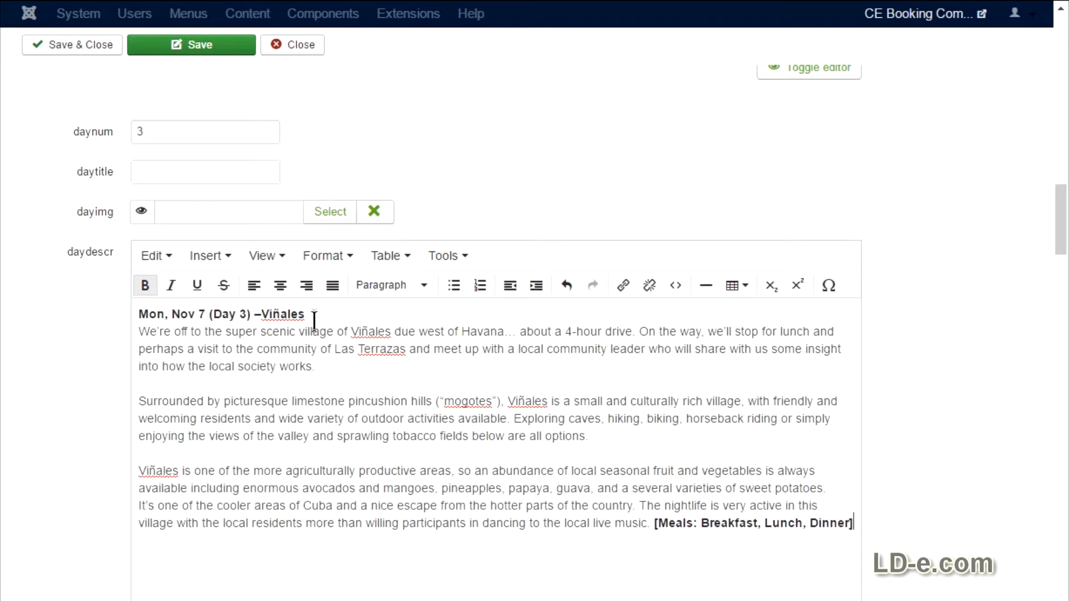
left_click_drag(283, 309, 129, 307)
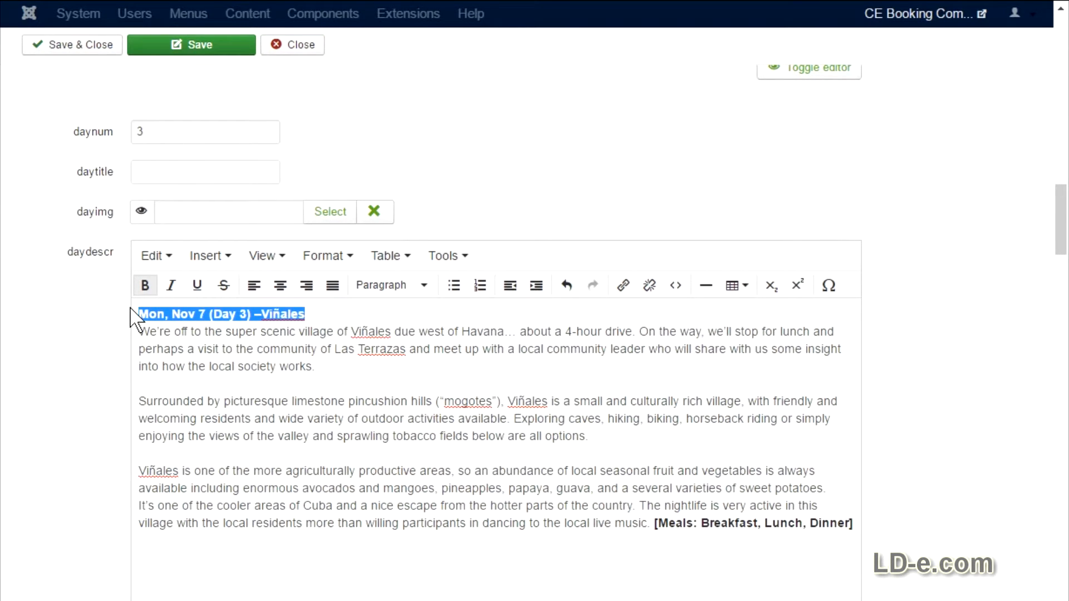
key("Delete")
key("Delete")
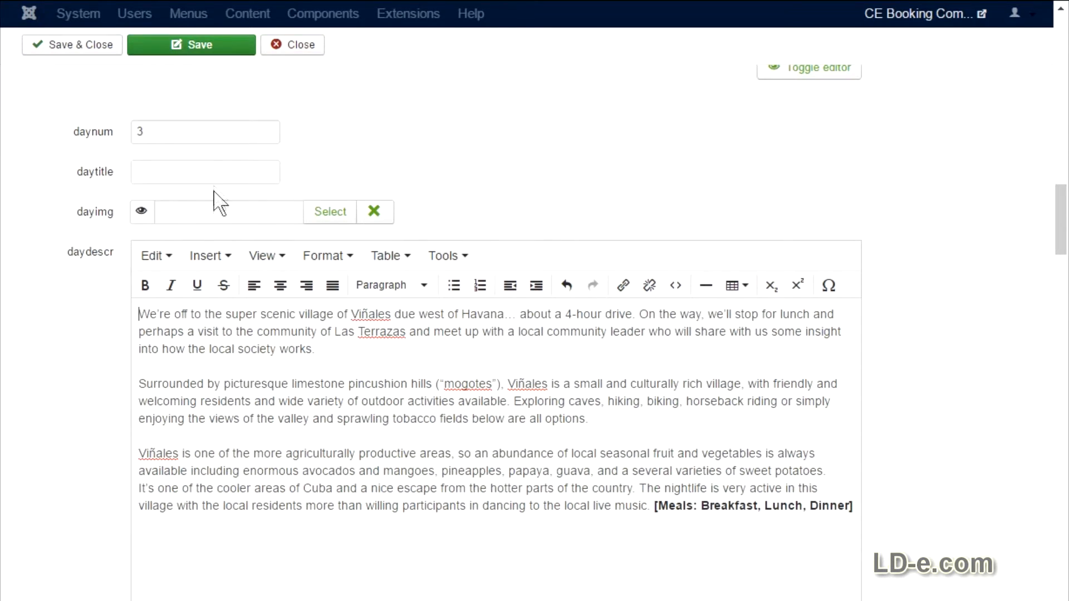
left_click(212, 175)
key("ctrl+v")
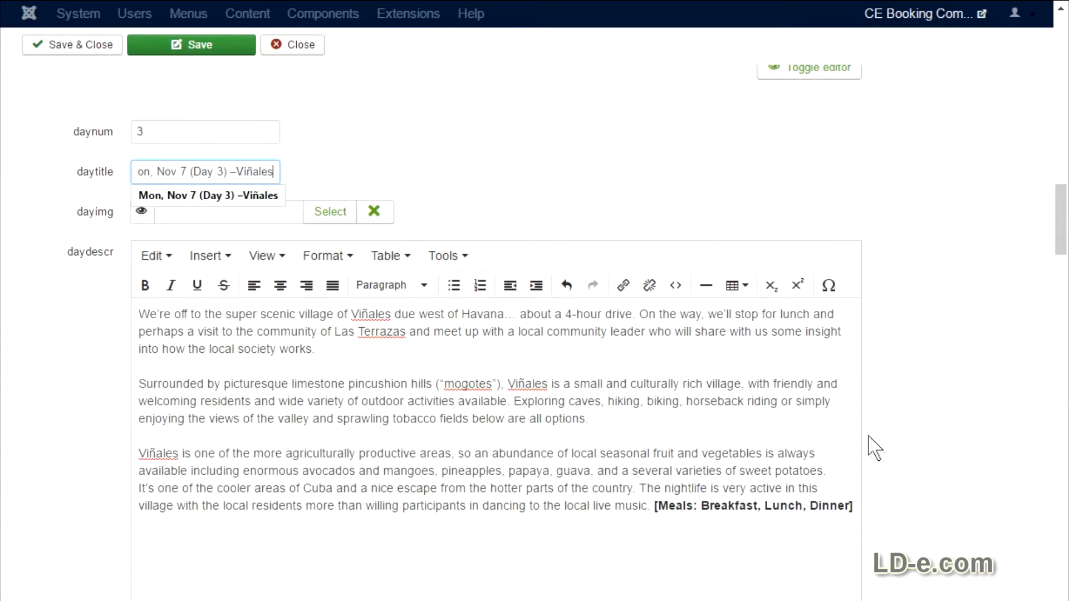
Upload the set of Iceland picture files from the computer to the trip's images
scroll(871, 445, "up", 15)
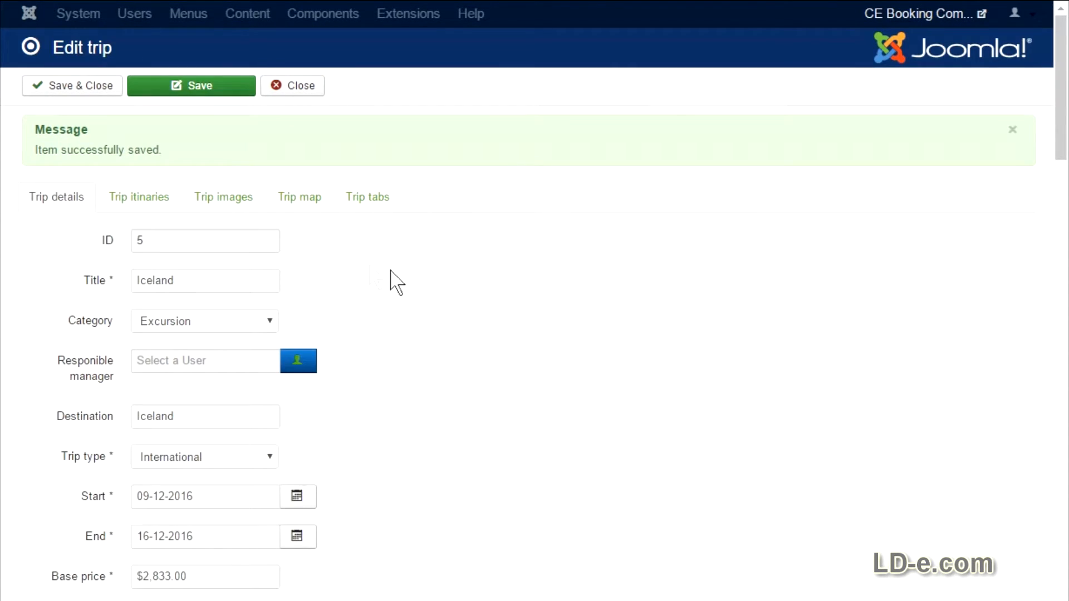
left_click(228, 203)
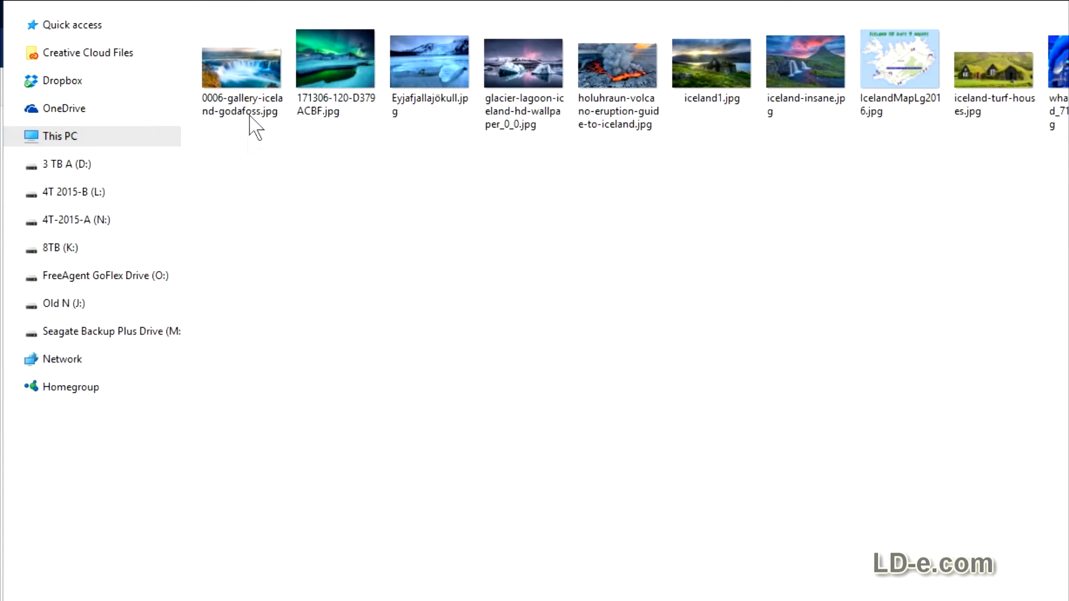
left_click_drag(236, 188, 1047, 100)
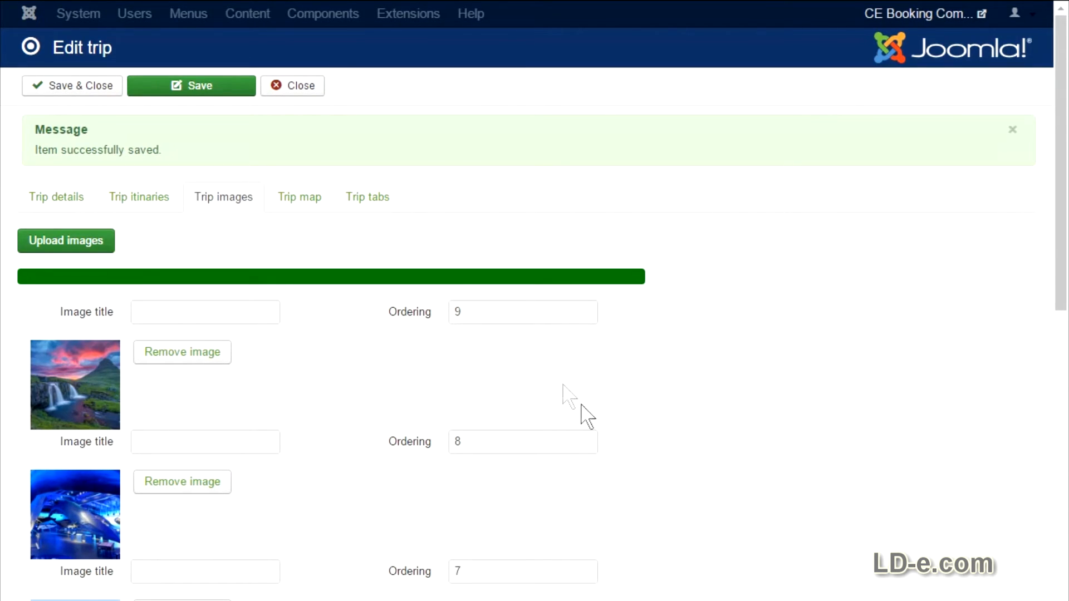
Title the image with ordering 10 "Blue dream ice" and the image with ordering 9 "Imelda's Lane", and save the trip
left_click(258, 311)
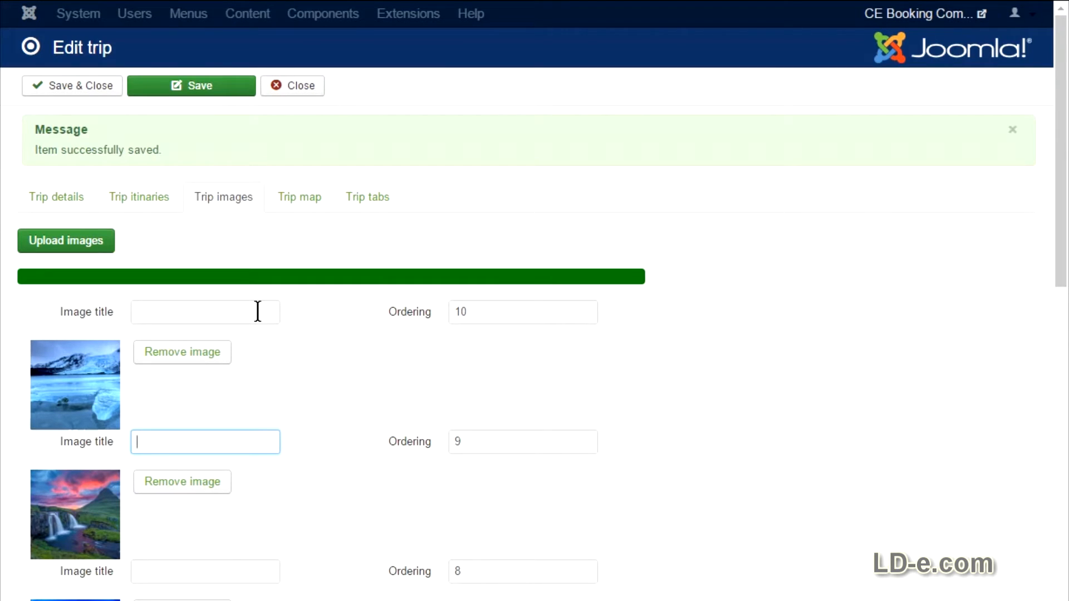
left_click(258, 311)
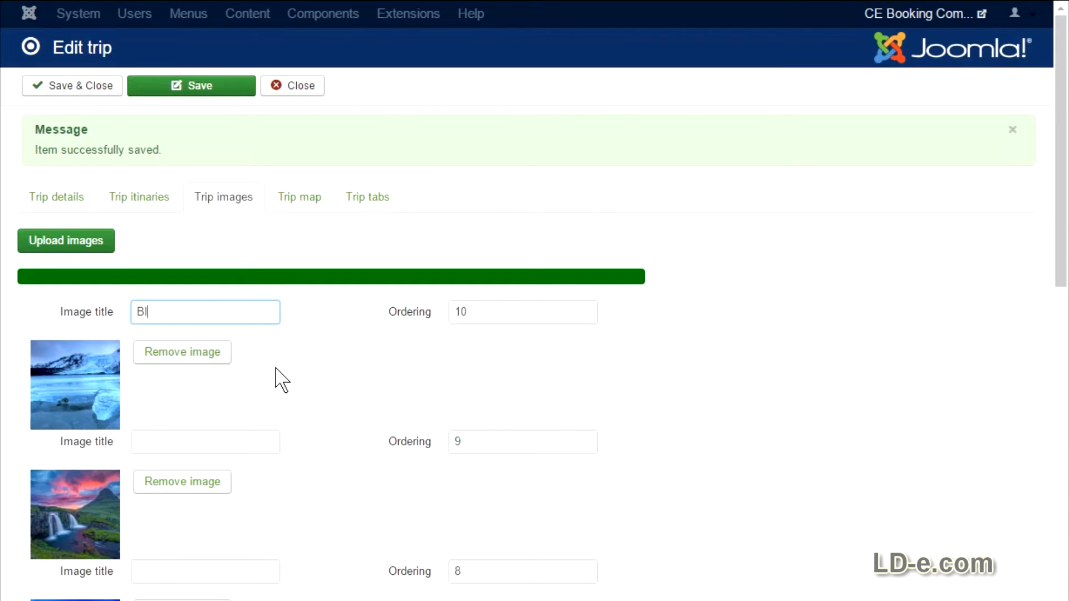
type("Blue dream ice")
left_click(237, 434)
type("I")
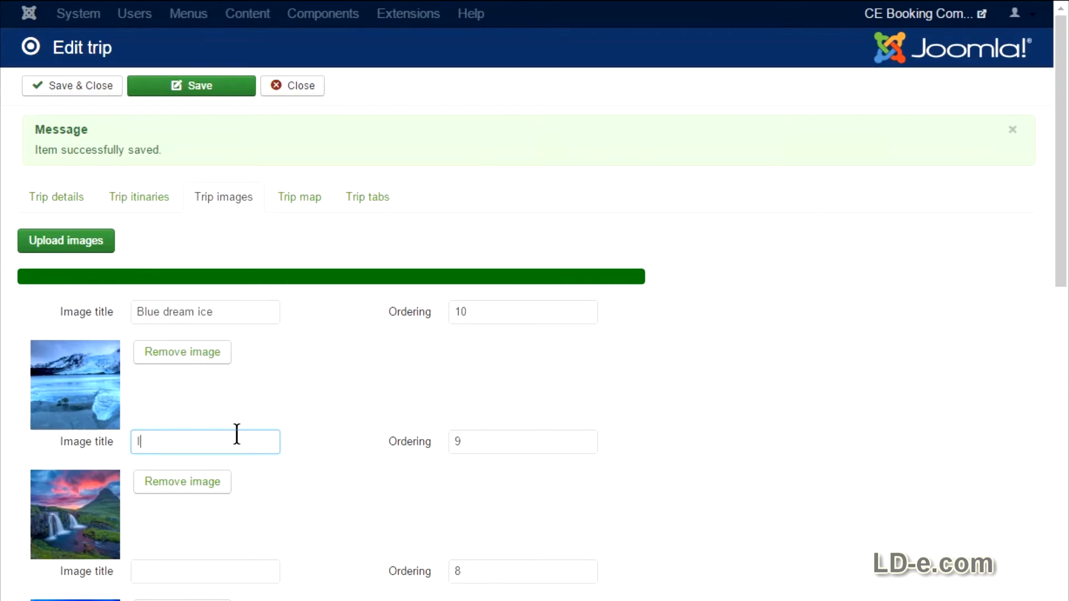
type("melda's Lane")
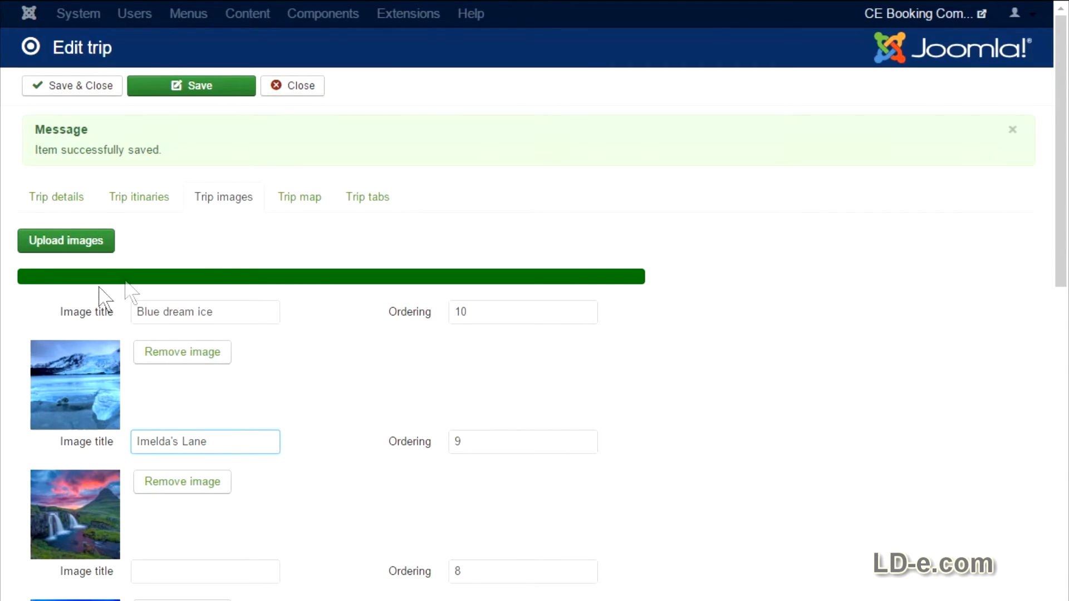
left_click(208, 86)
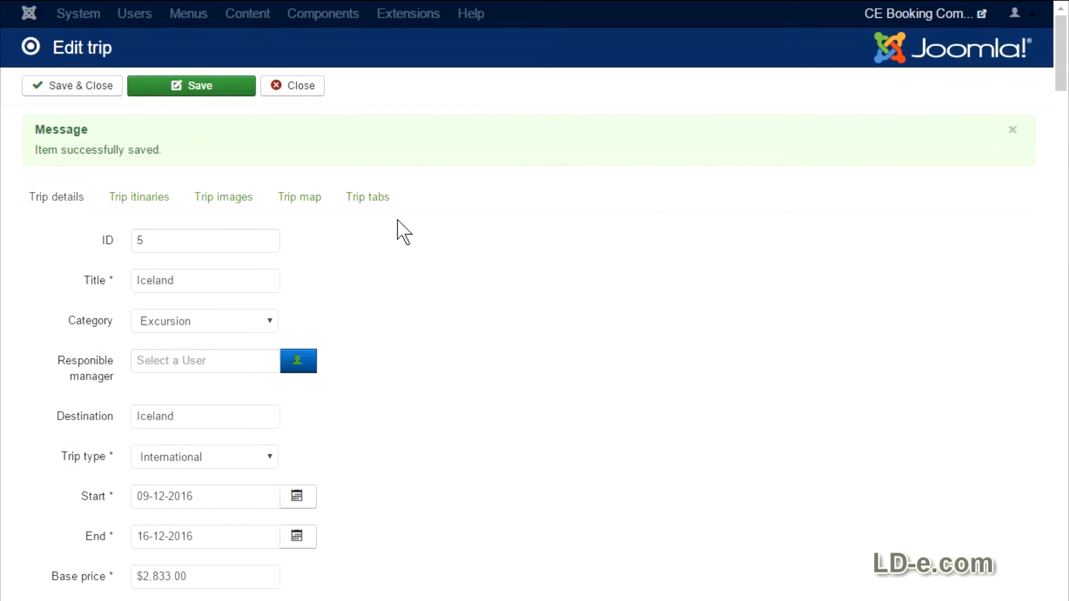
Enable the map for the Iceland trip in its trip map settings
left_click(301, 206)
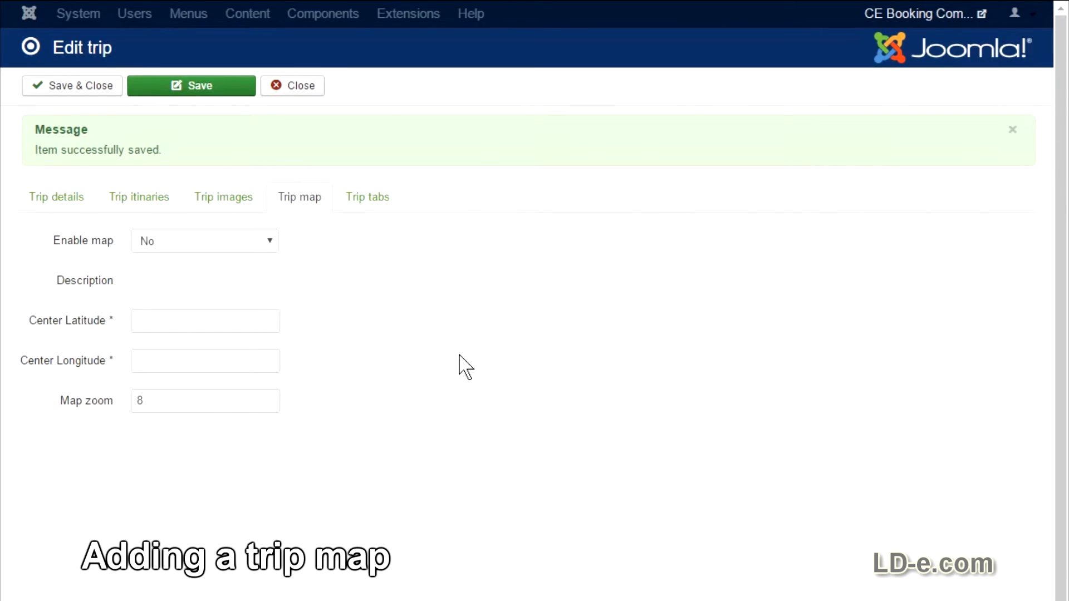
left_click(275, 250)
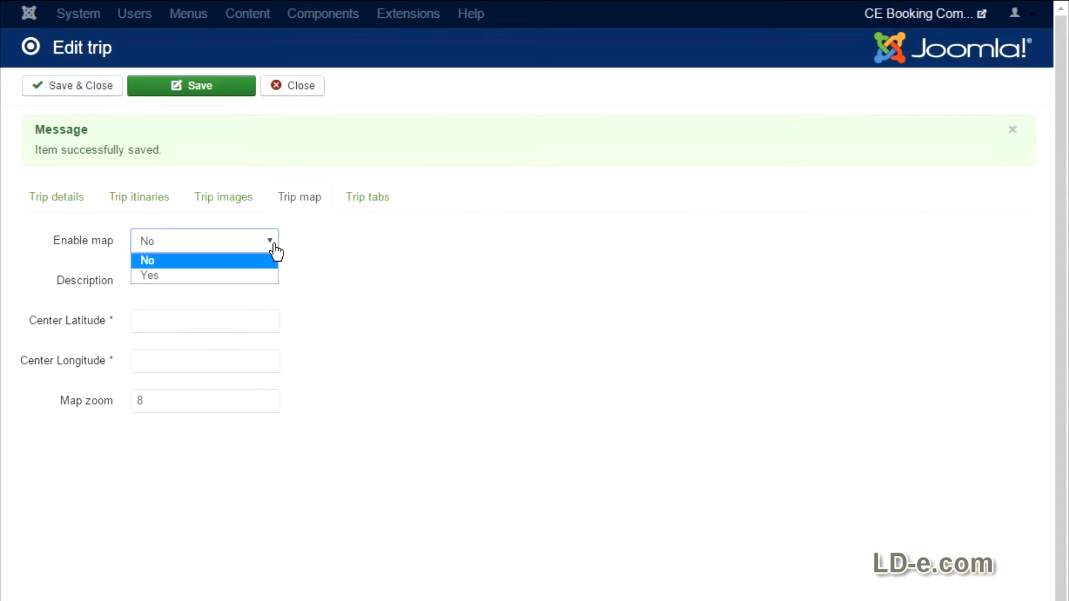
left_click(236, 279)
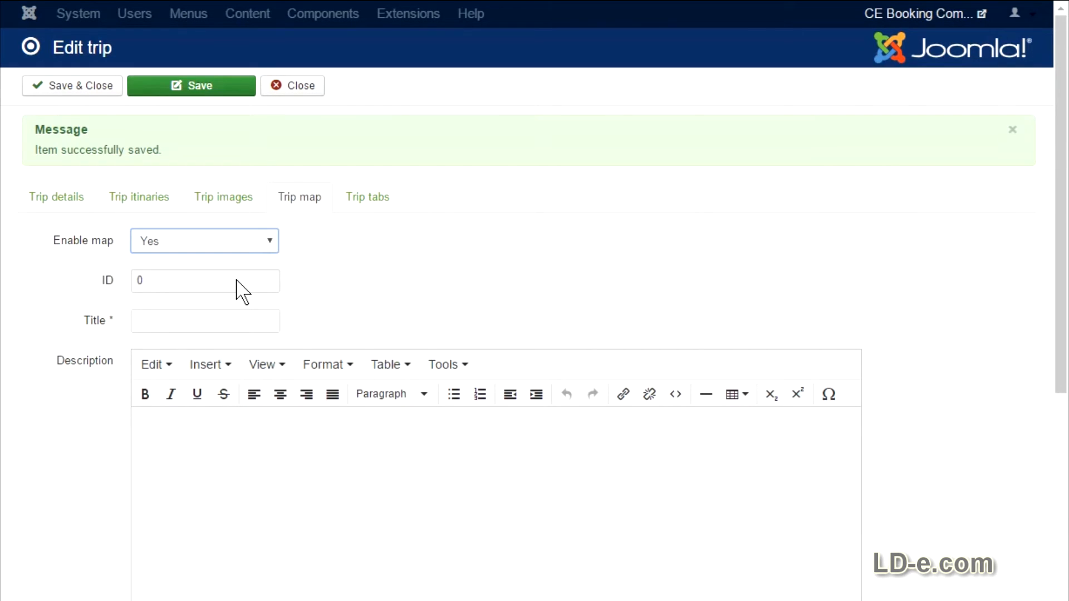
Set the trip map's center latitude to 64.9631° N and its center longitude to -19.0208° W
scroll(373, 284, "down", 5)
scroll(377, 283, "down", 5)
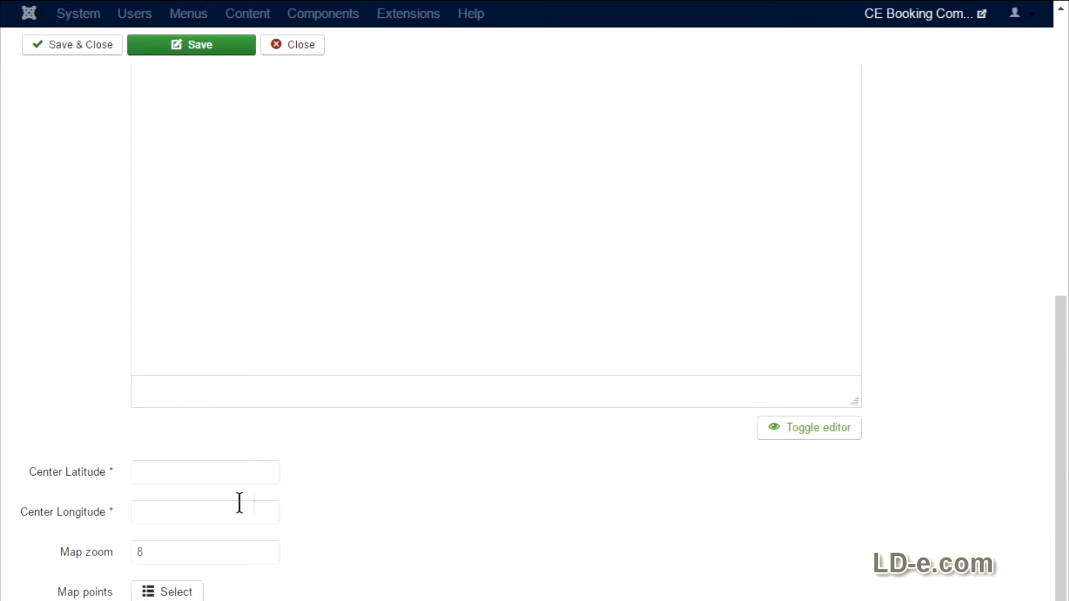
left_click(164, 472)
type("64.9631° N")
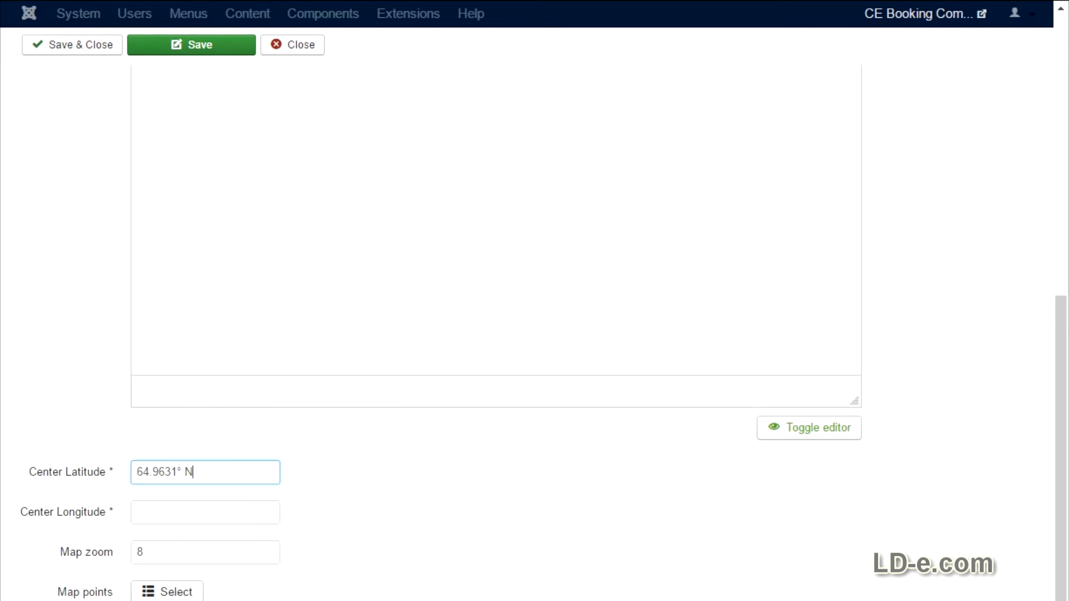
key("alt+Tab")
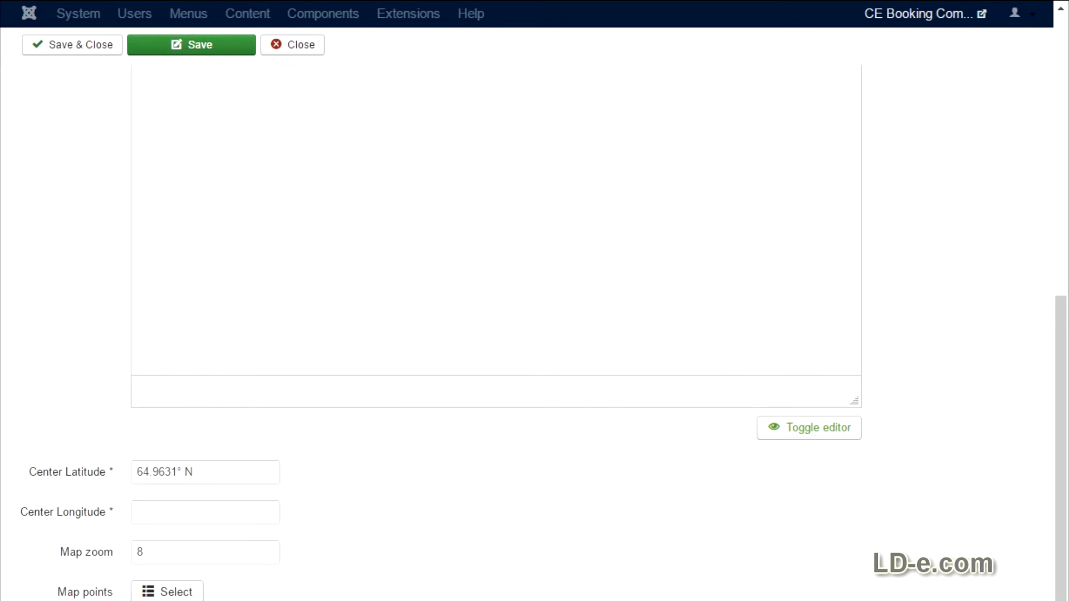
left_click(162, 515)
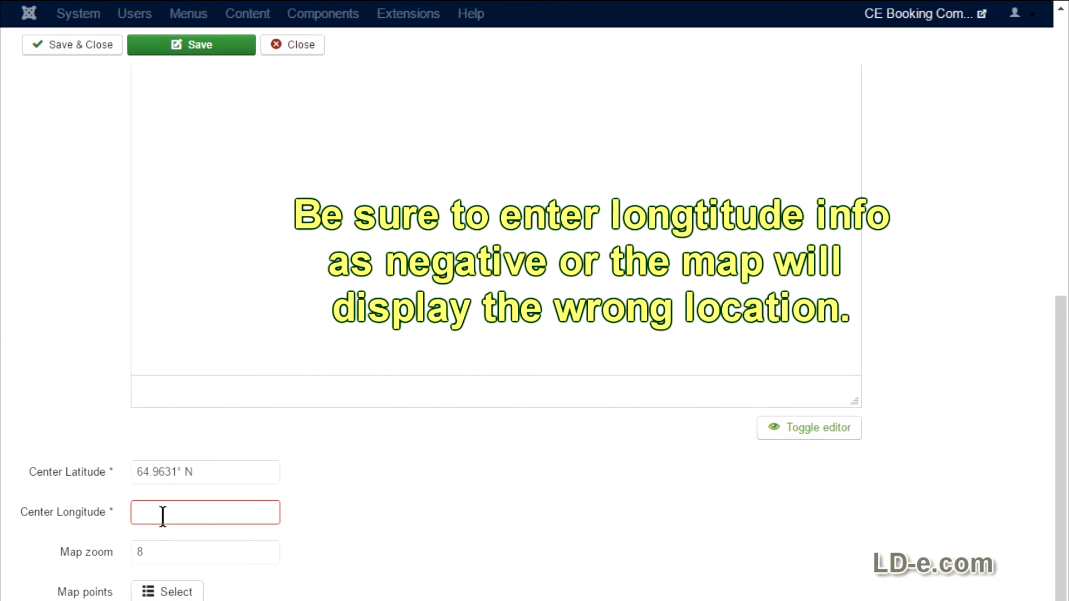
type("-")
type("19.0208° W")
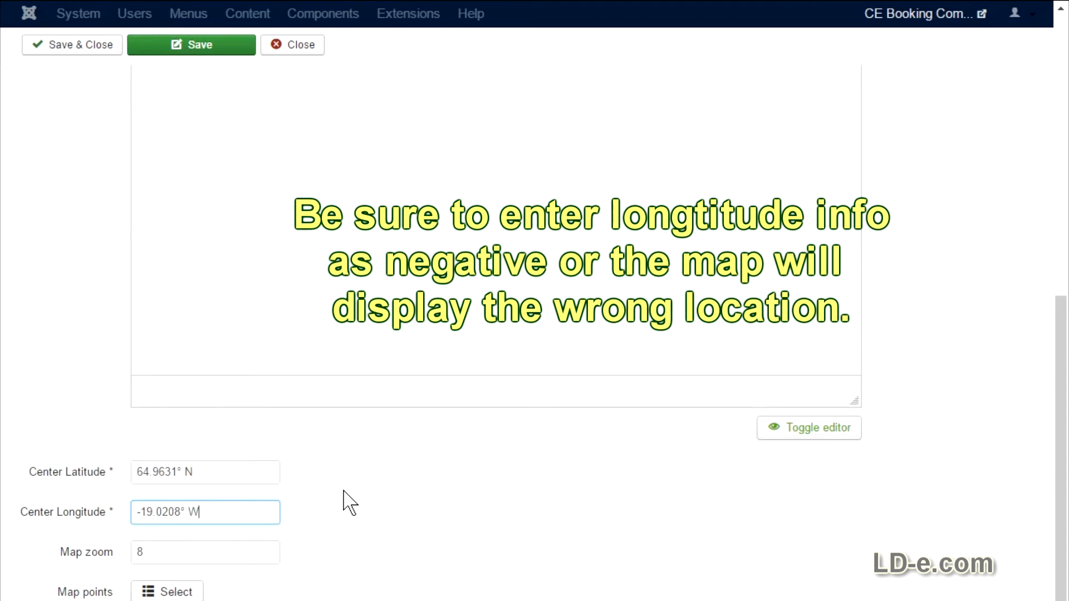
Title the trip map "Iceland", check its center coordinates, and save the trip
scroll(376, 491, "up", 6)
scroll(376, 491, "down", 1)
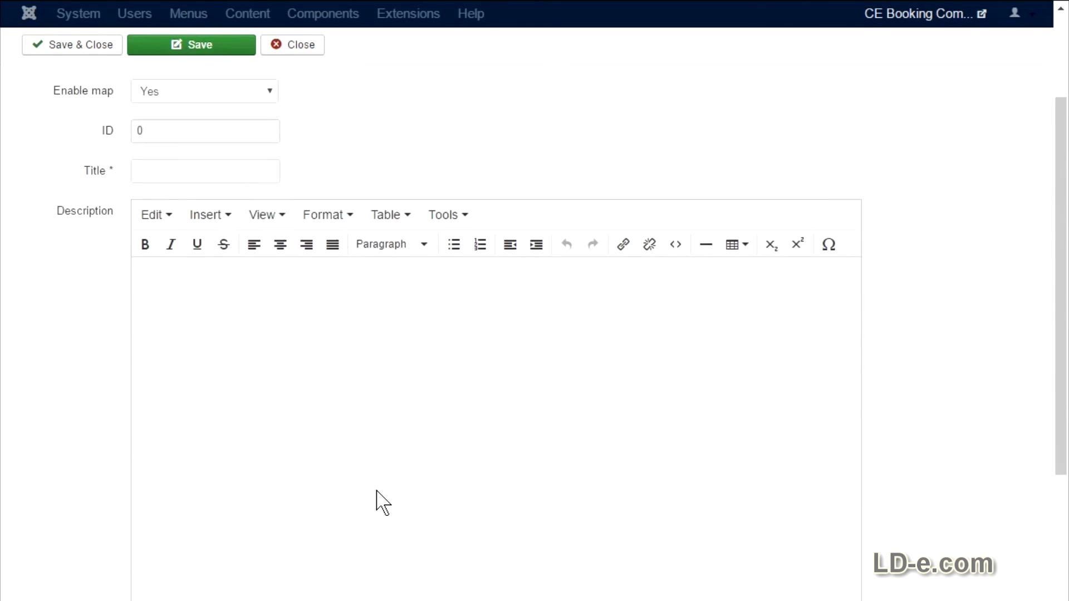
scroll(377, 491, "down", 2)
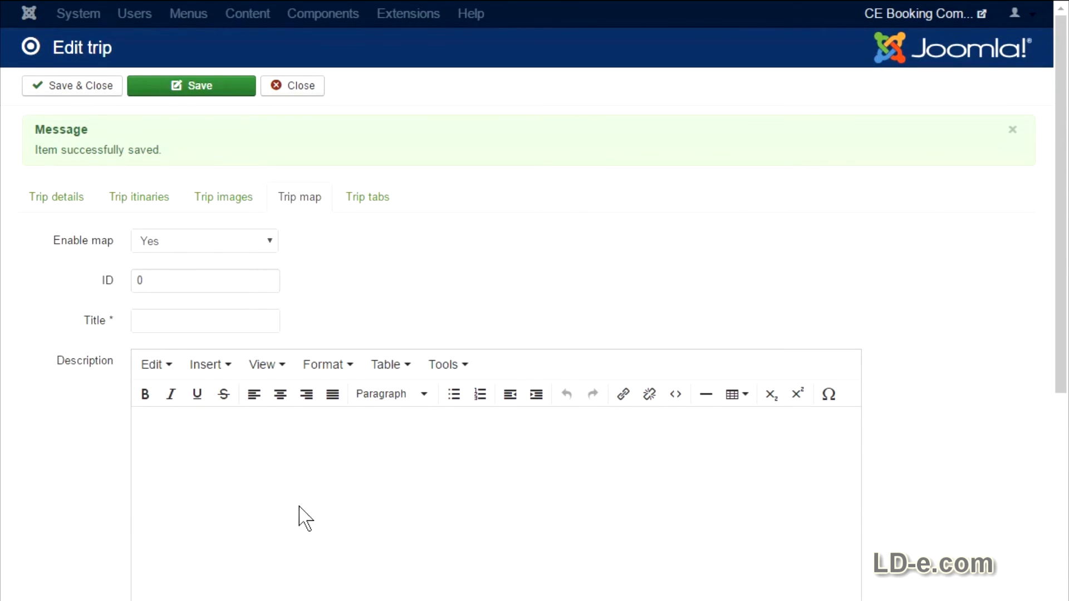
left_click(219, 315)
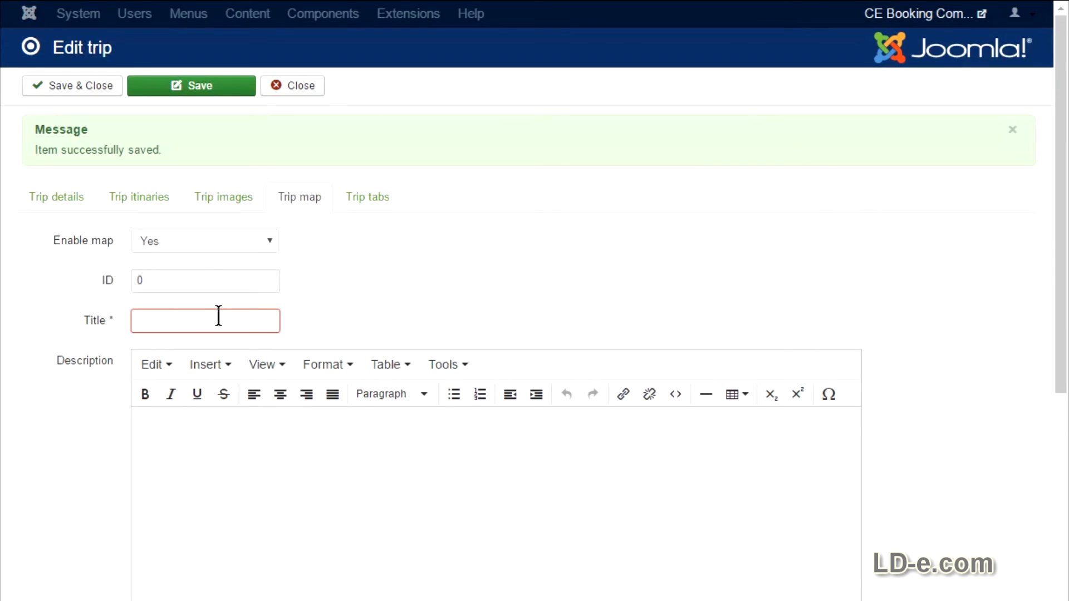
type("Iceland")
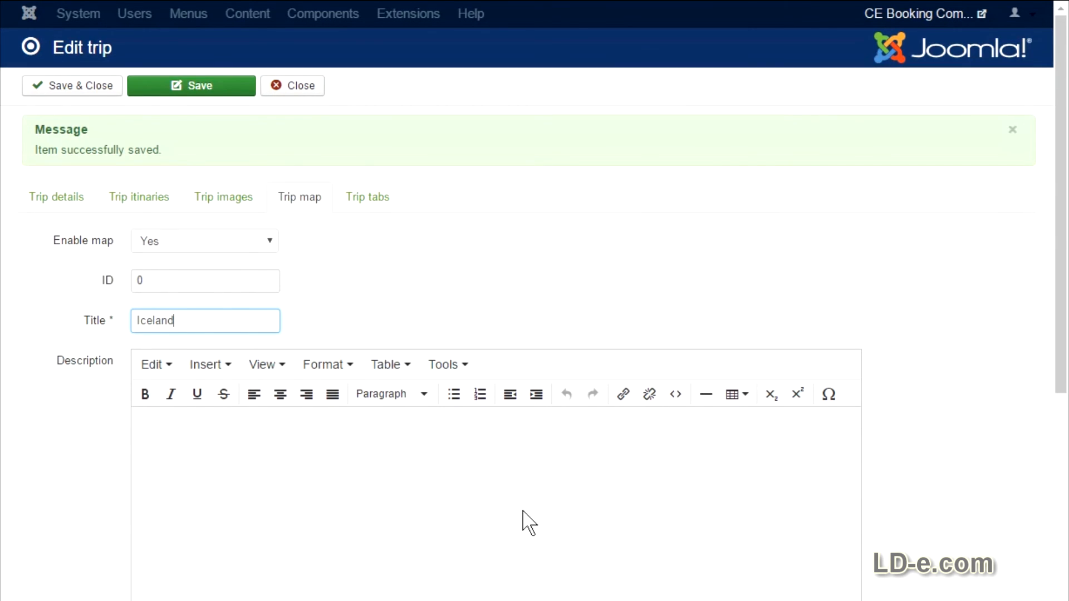
scroll(601, 474, "down", 10)
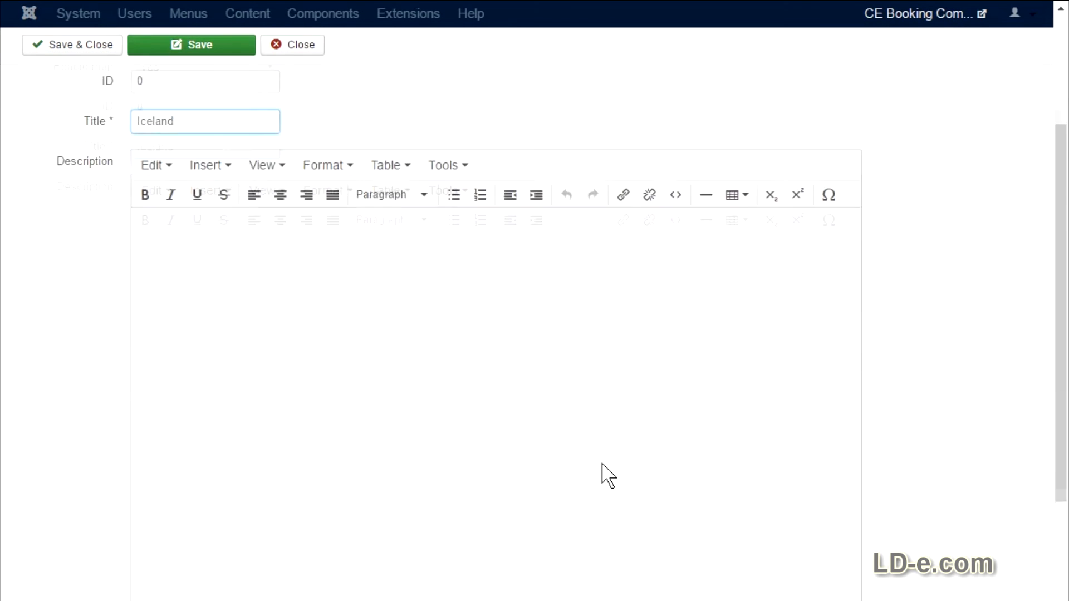
scroll(602, 473, "down", 2)
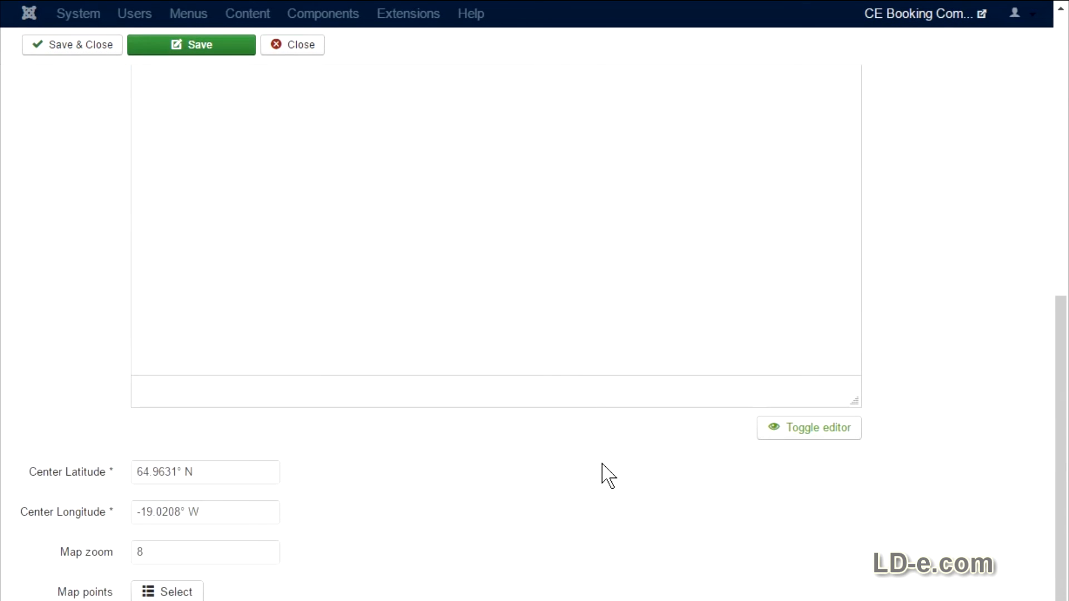
scroll(602, 473, "up", 7)
scroll(608, 476, "up", 2)
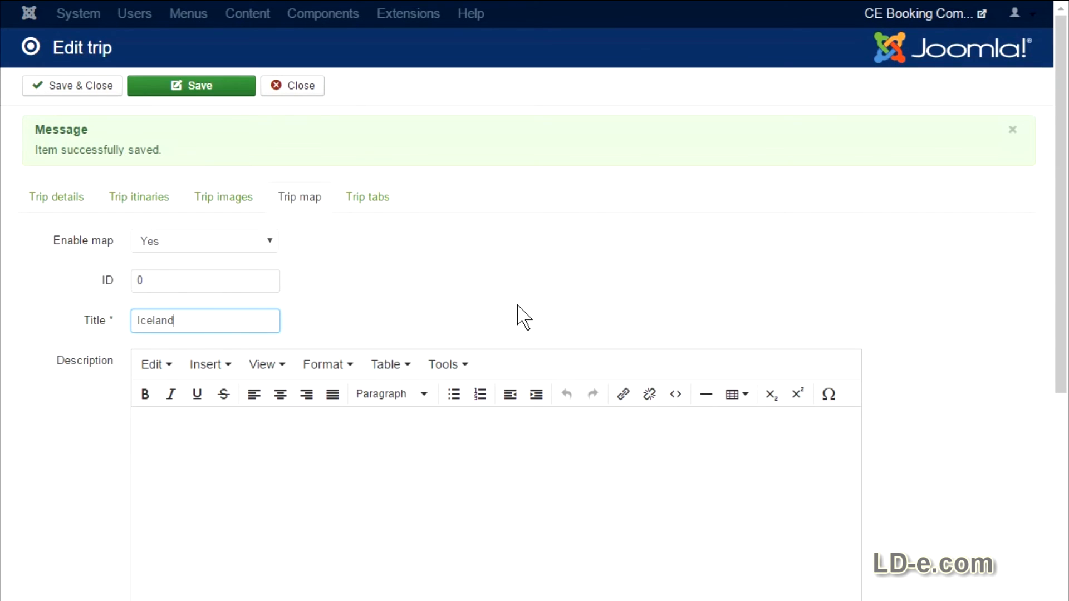
left_click(228, 96)
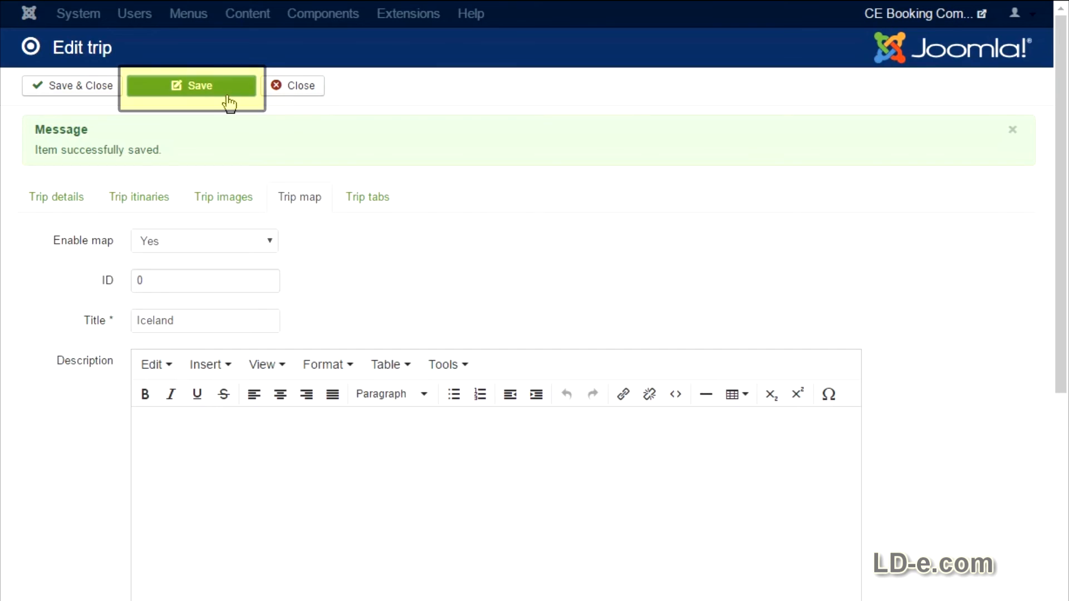
Review the trip's enabled tabs without changing them, and save and close the trip
left_click(380, 207)
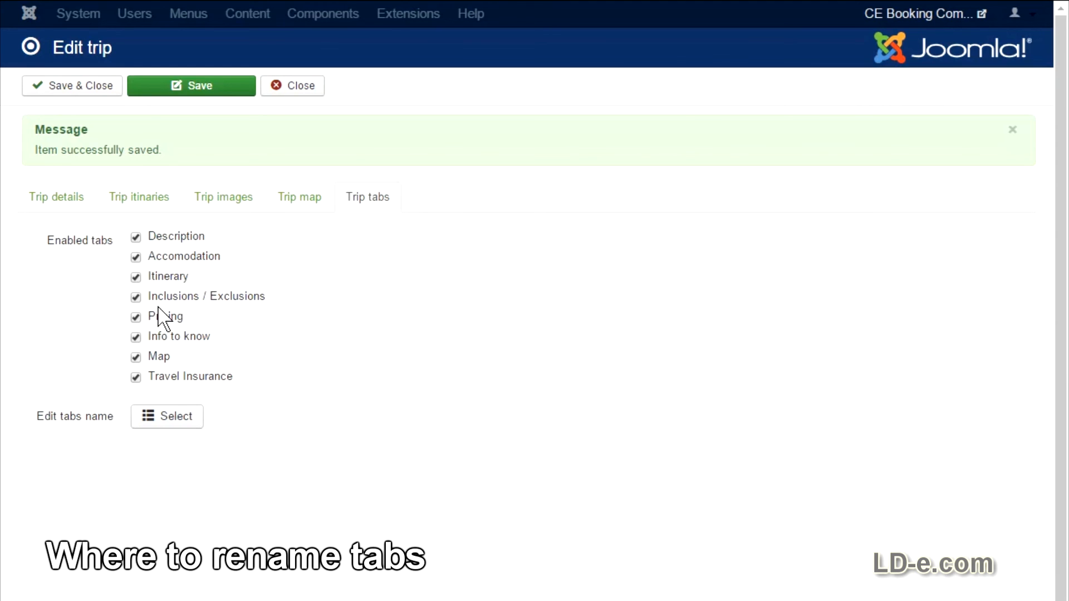
left_click(98, 88)
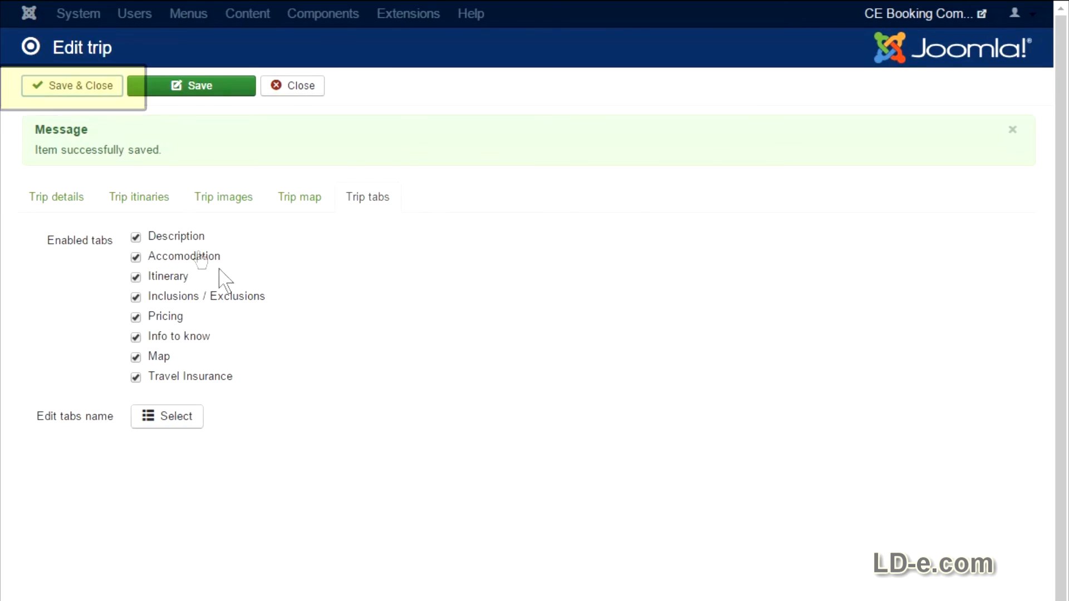